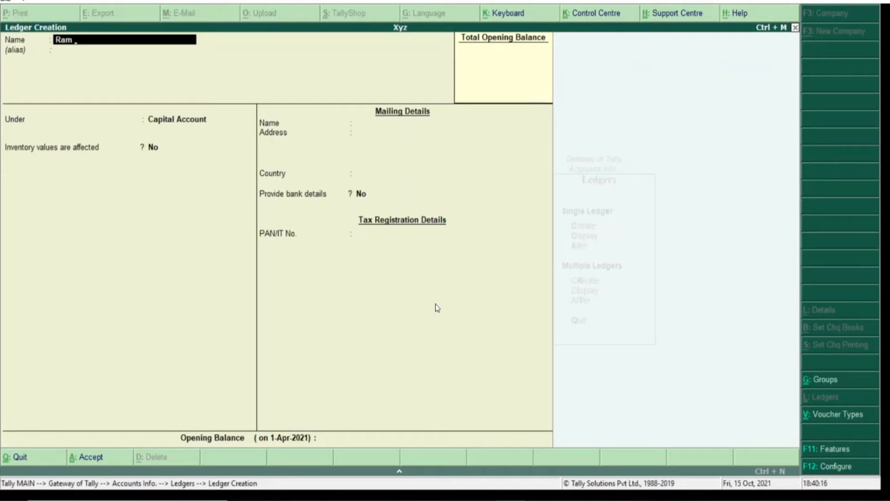
Finish the ledger name 'Ram & Shyam' and browse the List of Groups down to Stock-in-Hand
text(& Shyam)
key(Return)
key(Return)
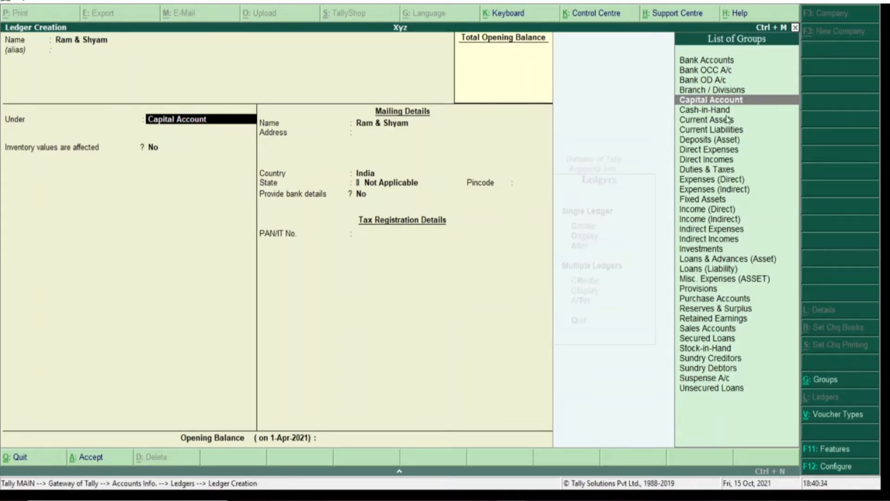
key(Up)
key(Up)
key(Up)
key(Up)
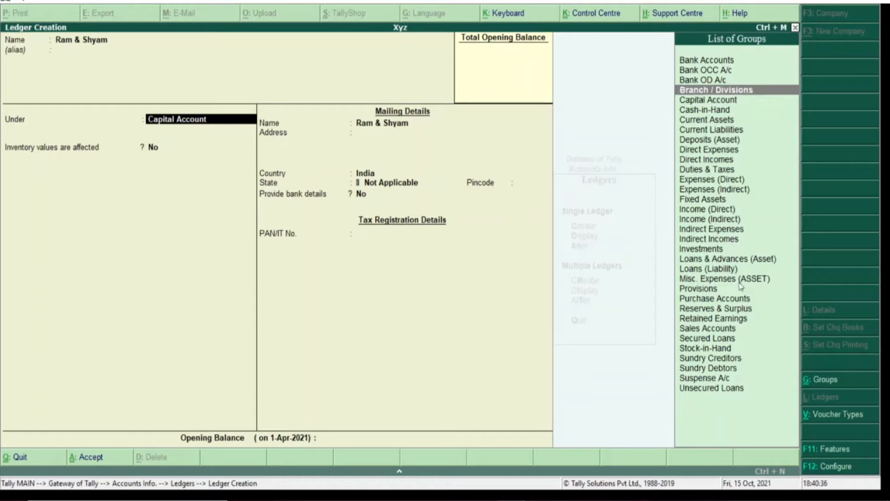
key(Down)
key(Down)
key(Down)
key(Down)
key(Down)
key(Down)
key(Down)
key(Down)
key(Down)
key(Down)
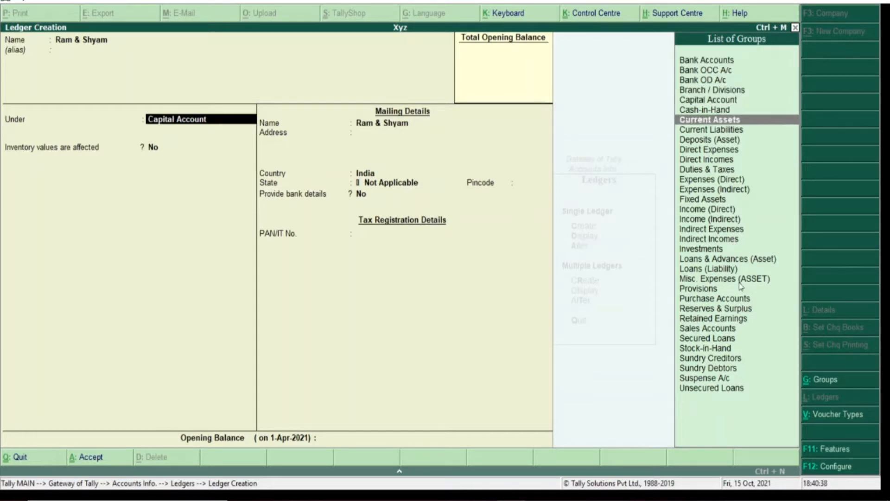
key(Down)
key(Down)
key(Down)
key(Down)
key(Down)
key(Down)
key(Down)
key(Down)
key(Down)
key(Down)
key(Down)
key(Down)
key(Down)
key(Down)
key(Down)
key(Down)
key(Down)
key(Down)
key(Down)
key(Down)
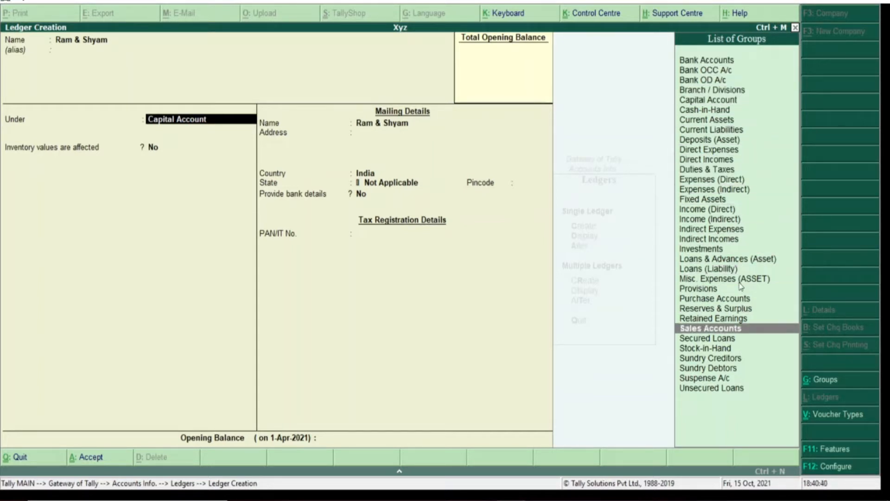
key(Up)
key(Up)
key(Up)
key(Up)
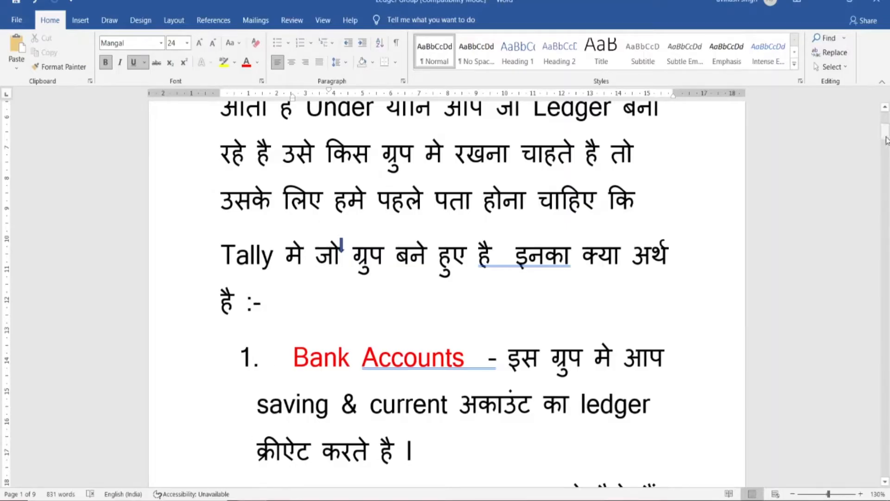
Scroll the Word notes to the Bank Accounts and Bank OD A/c explanations, then return to Tally
mouse_move(887, 134)
mouse_down()
mouse_move(880, 108)
mouse_move(886, 137)
mouse_up()
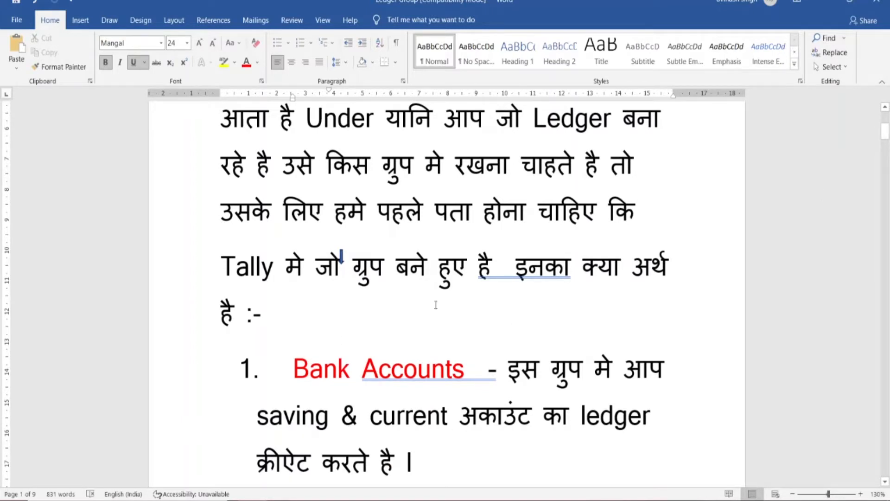
drag(886, 134, 886, 145)
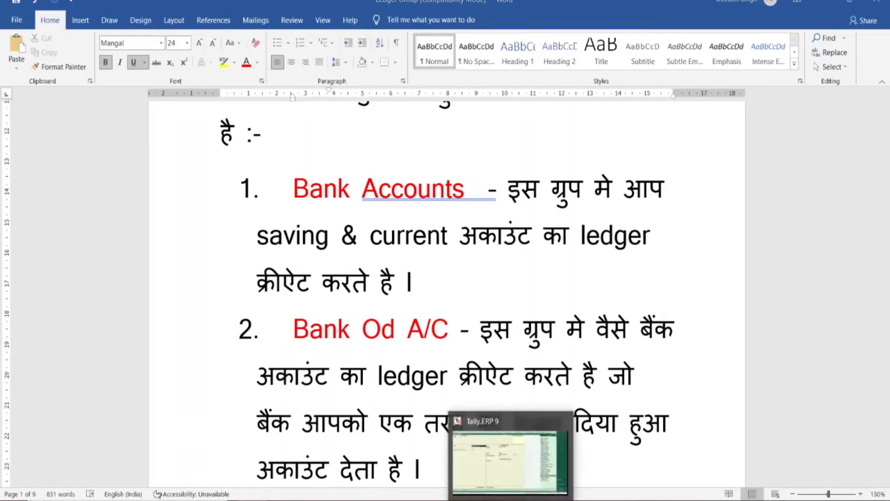
click(487, 484)
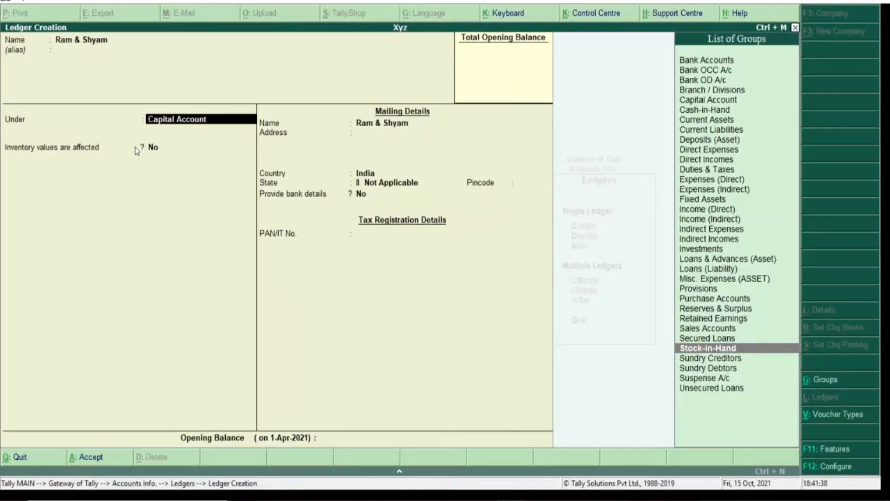
Rename the new ledger to 'State Bank of India'
key(Up)
key(Up)
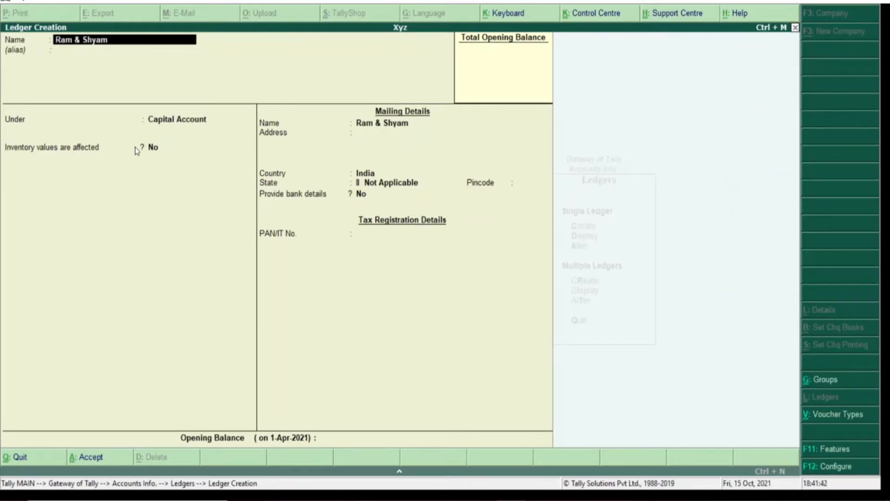
text(State Bank of india)
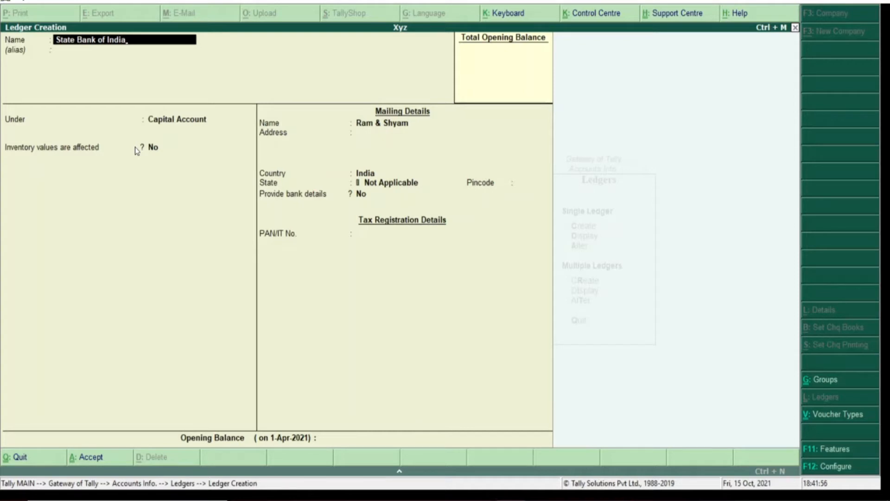
key(Return)
key(Return)
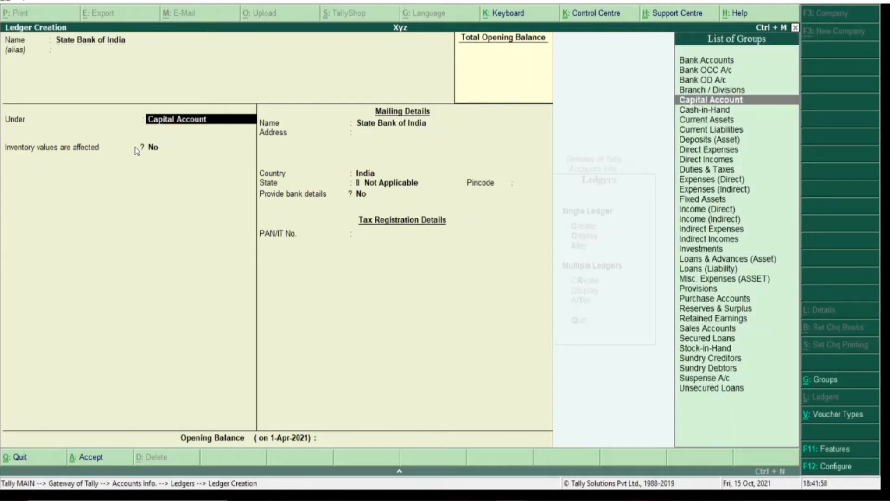
Browse the bank groups (Bank Accounts, Bank OCC A/c, Bank OD A/c), settling on Bank Accounts
key(Up)
key(Up)
key(Up)
key(Up)
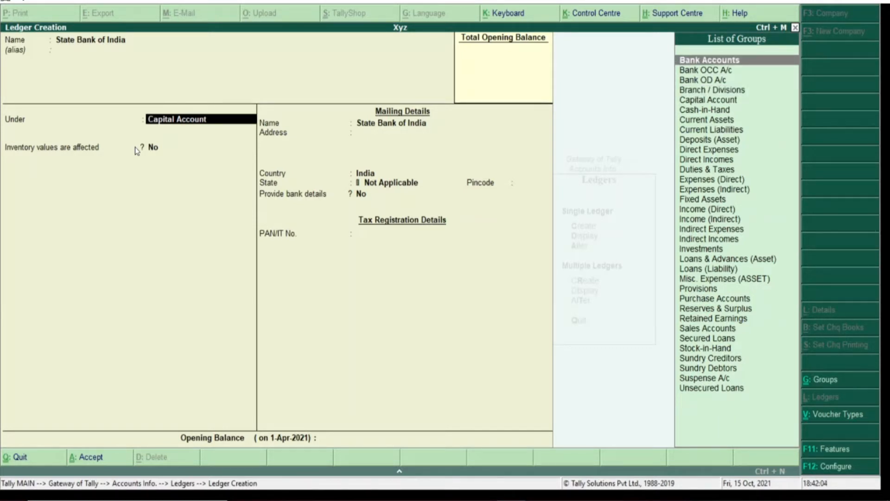
key(Down)
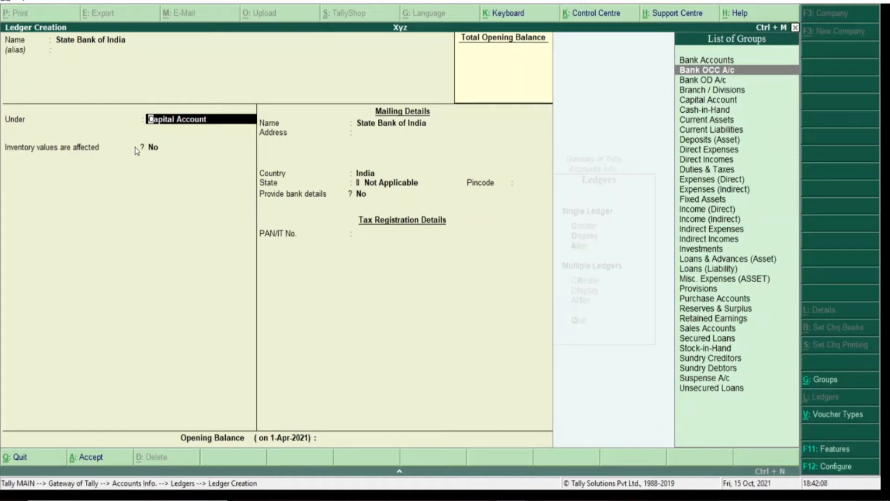
key(Down)
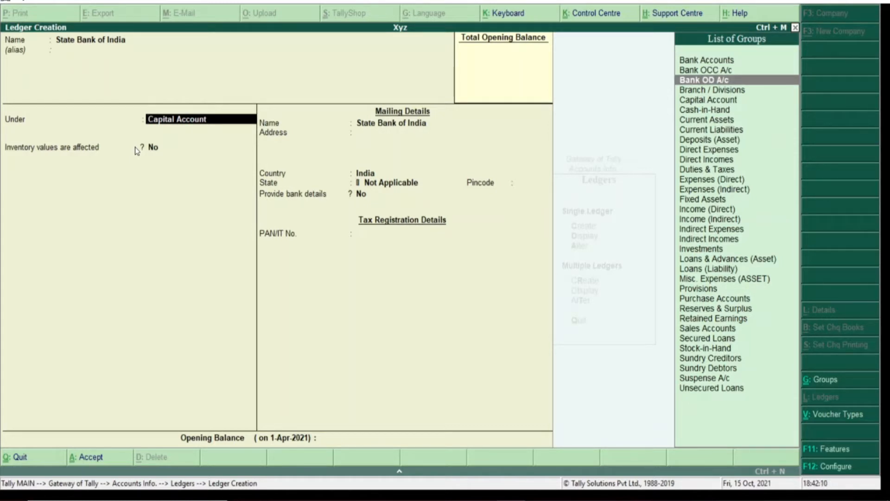
key(Up)
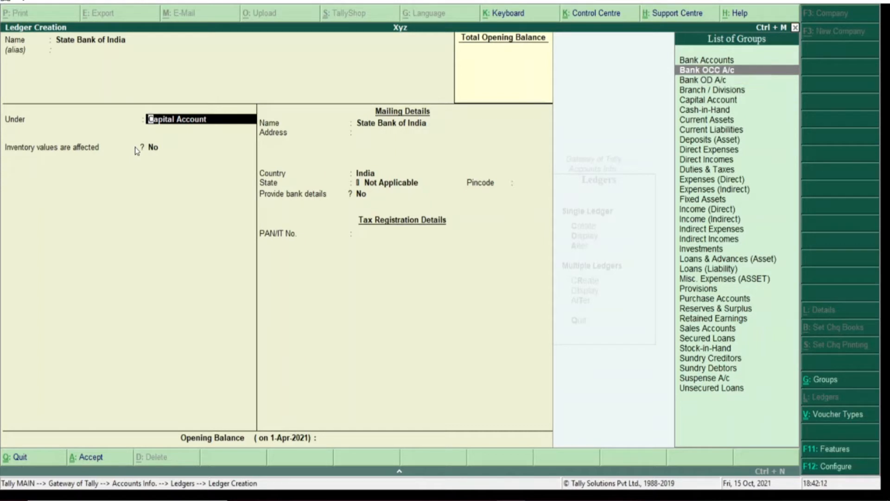
key(Up)
key(Down)
key(Down)
key(Down)
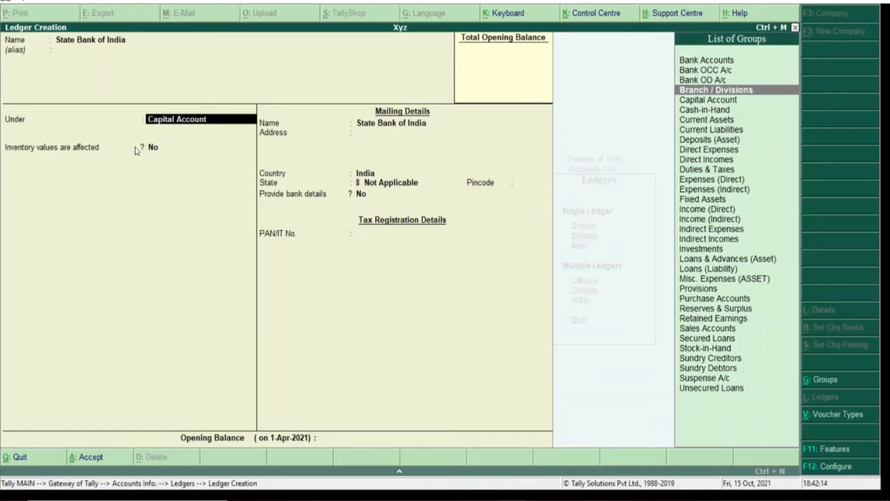
key(Up)
key(Up)
key(Up)
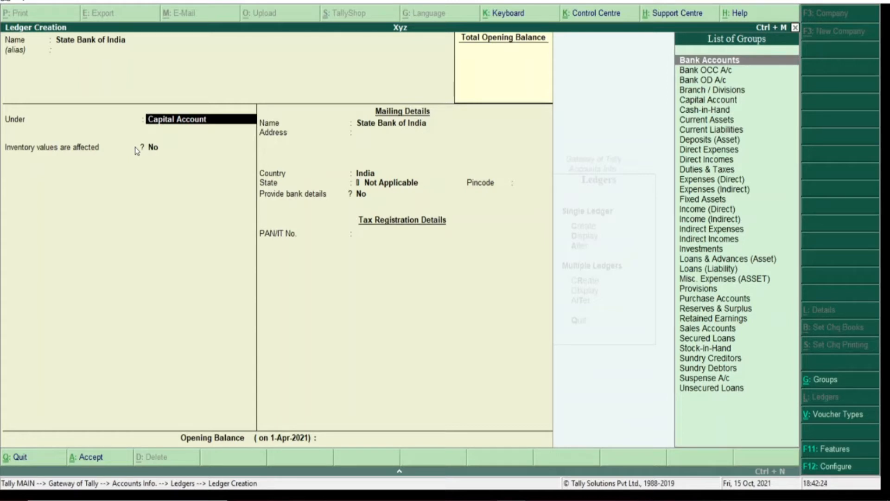
Place State Bank of India under Bank Accounts, entering the account number and IFS code SBIN005564
key(Return)
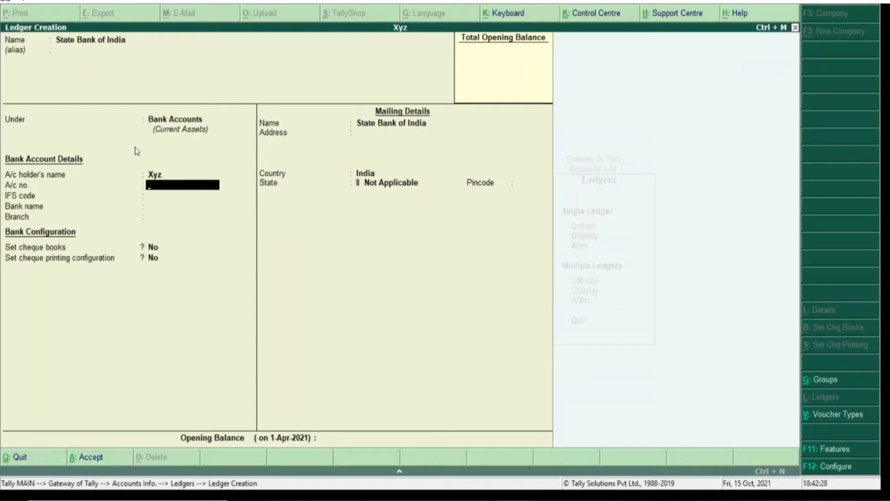
key(BackSpace)
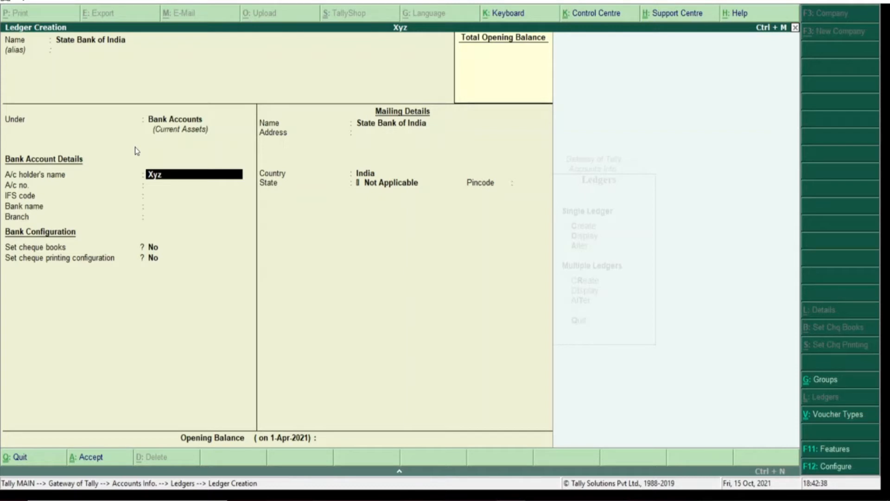
key(Return)
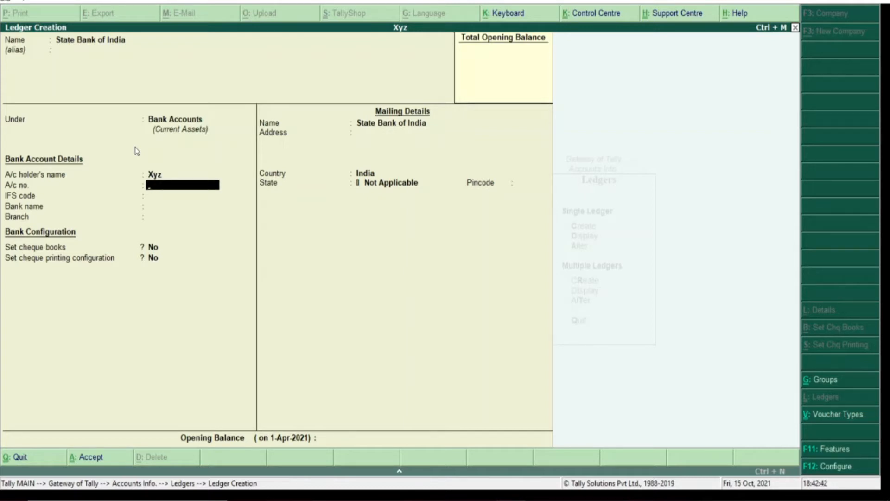
key(Return)
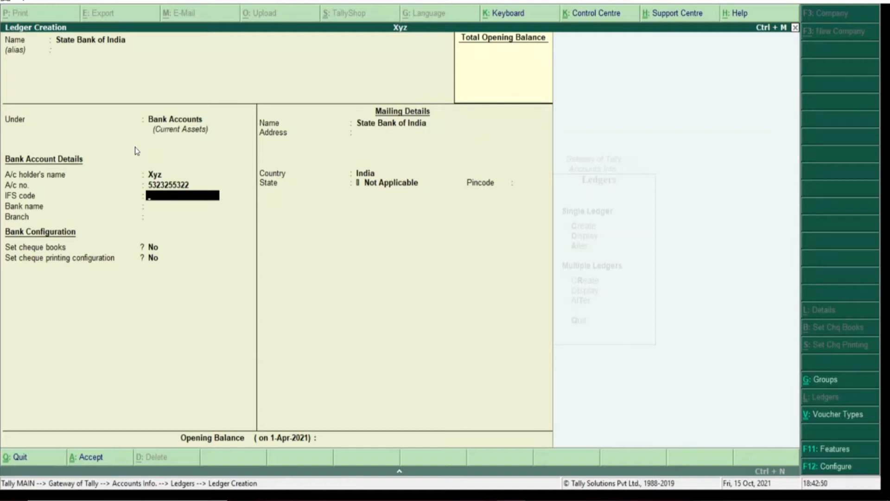
text(SBIN005564)
key(Return)
key(Return)
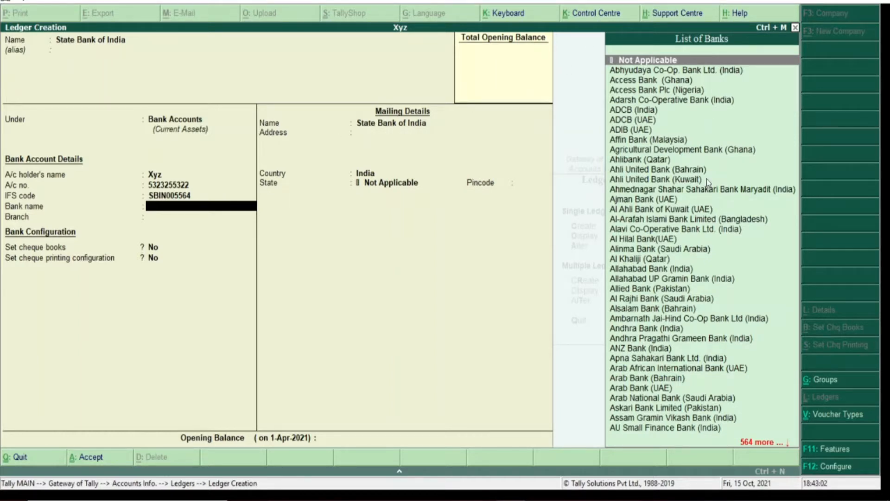
Set the bank name to State Bank of India (India) and skip the remaining fields to Opening Balance
text(State)
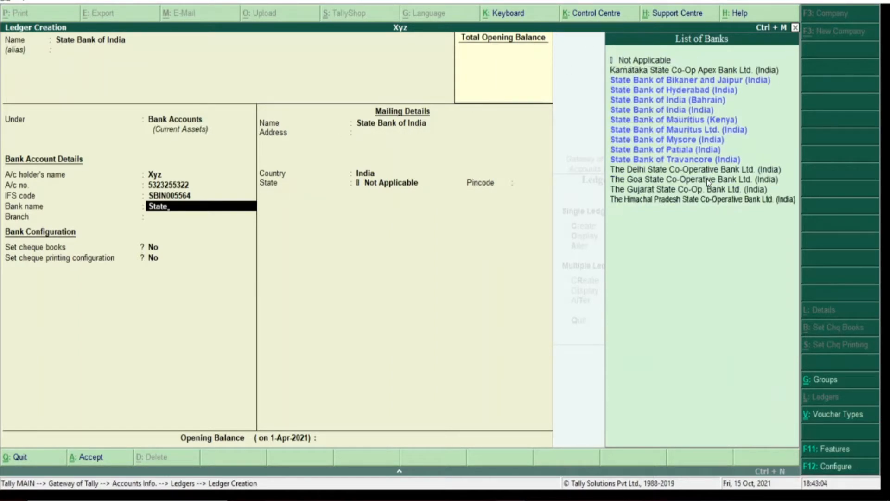
key(Down)
key(Down)
key(Down)
key(Down)
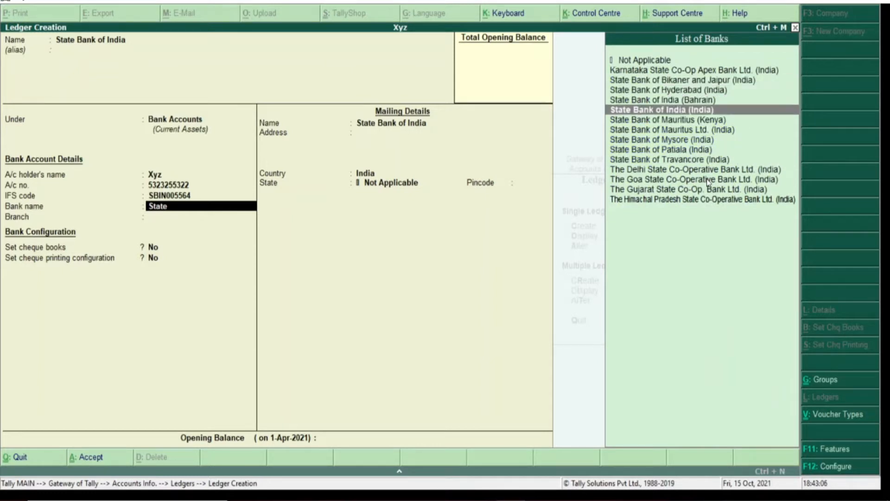
key(Return)
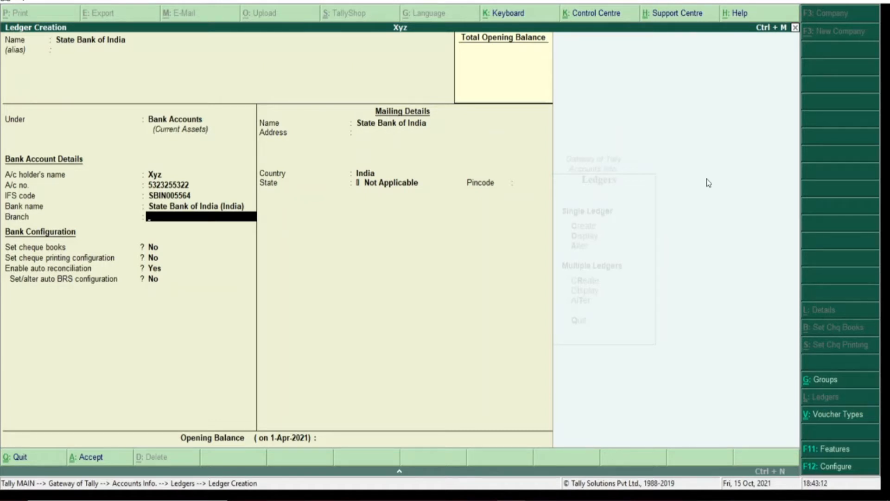
key(Return)
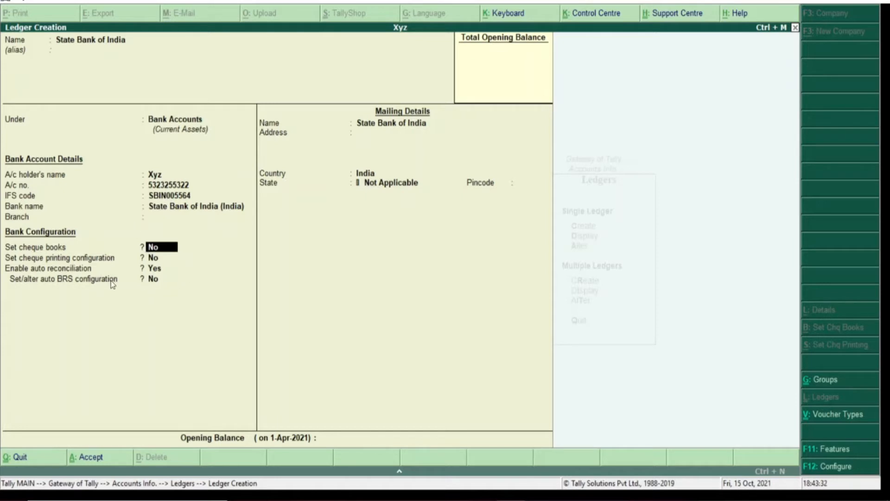
key(Return)
key(Return)
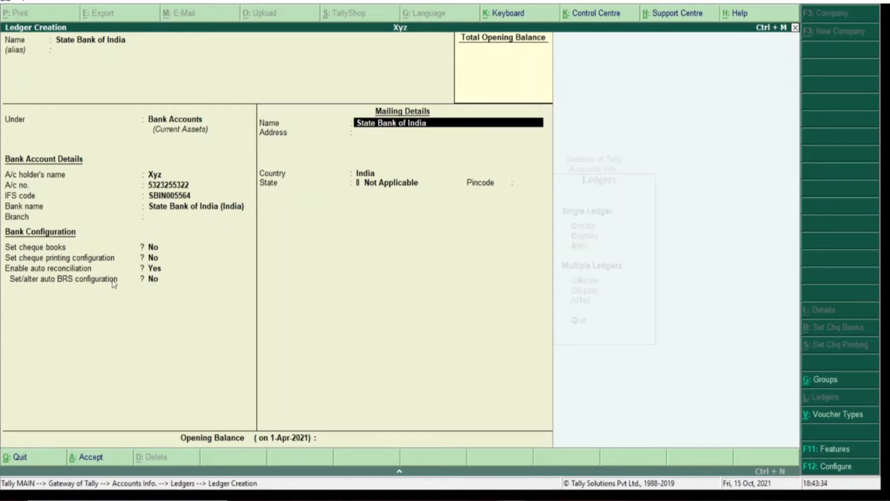
key(Return)
key(Return)
key(Return)
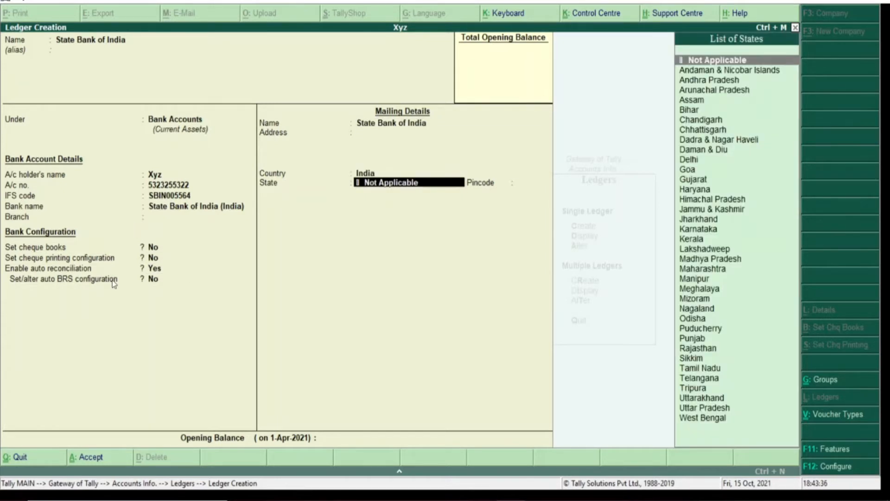
key(Return)
key(Return)
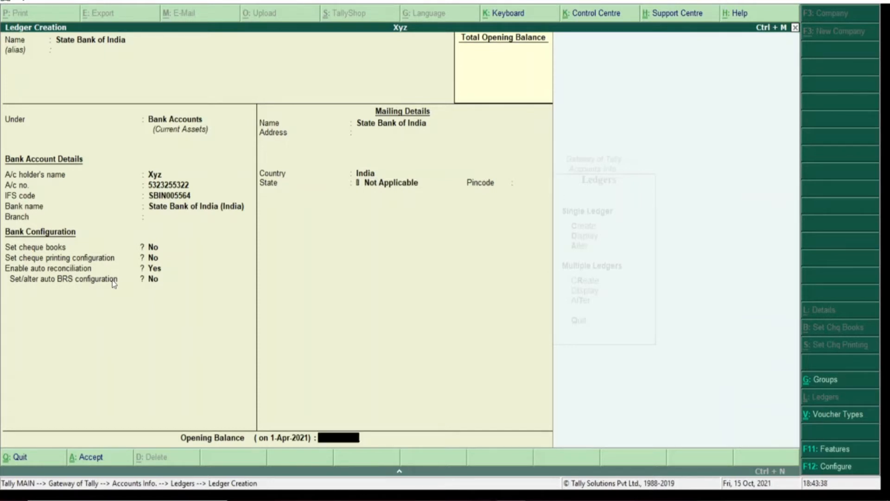
key(Return)
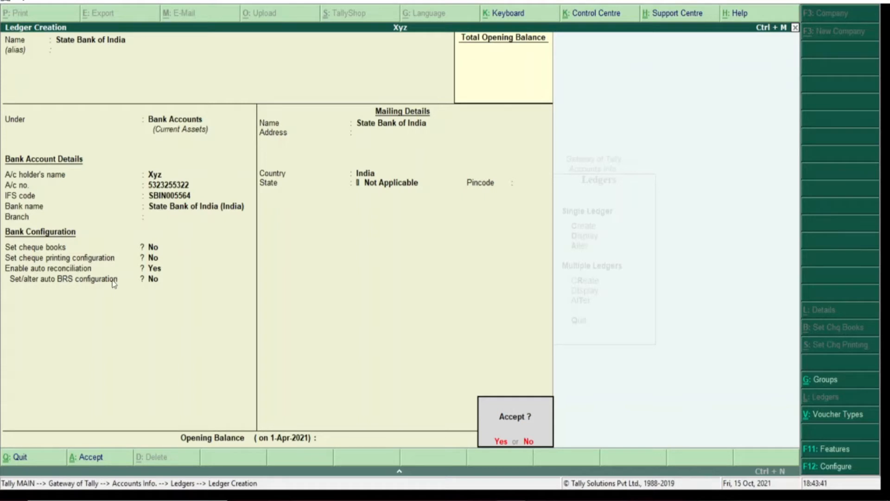
Accept the ledger and quit the blank creation form back to the Ledgers menu
key(y)
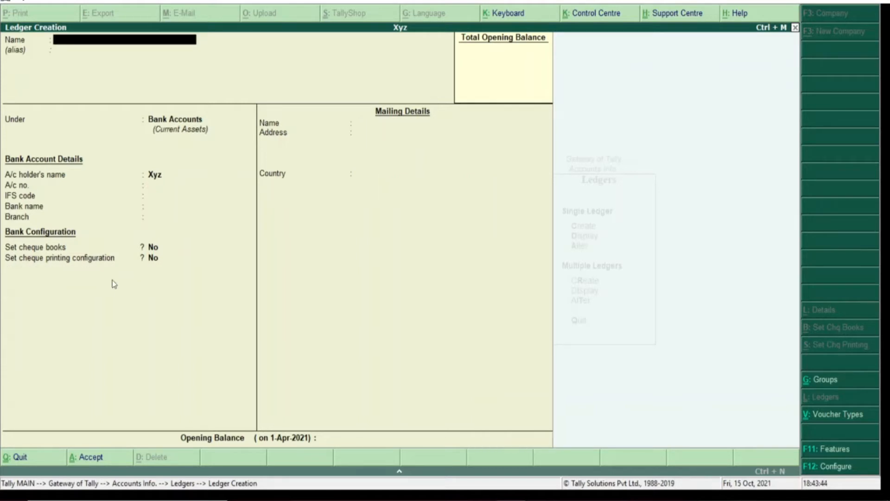
key(Escape)
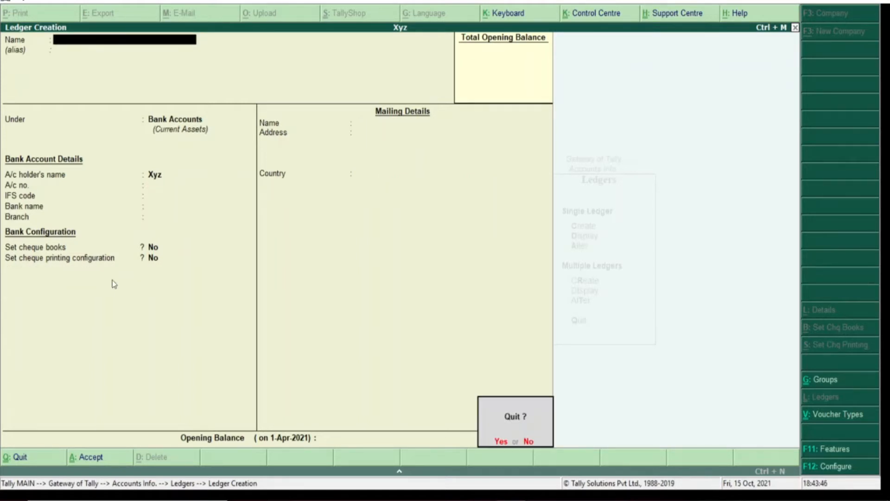
key(y)
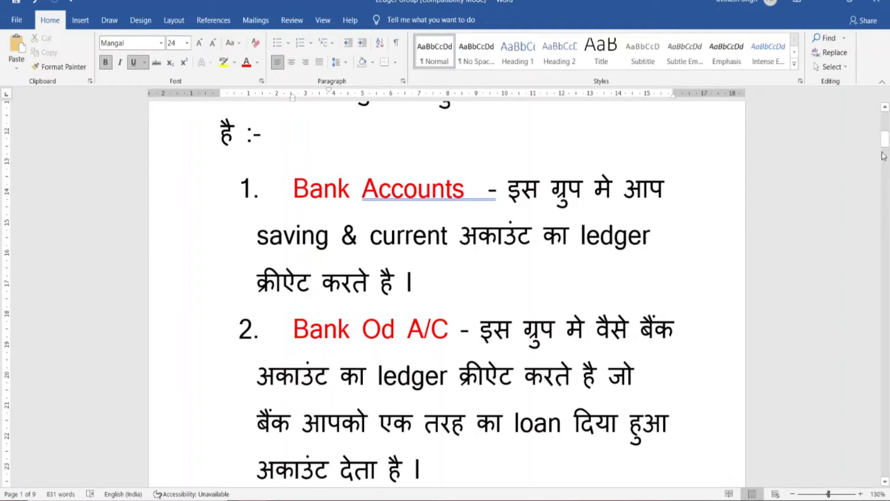
drag(887, 141, 887, 146)
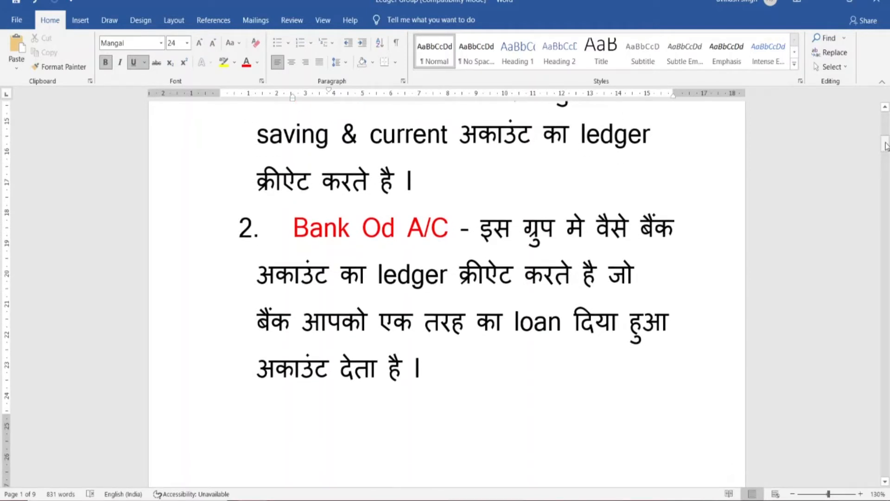
drag(887, 147, 887, 148)
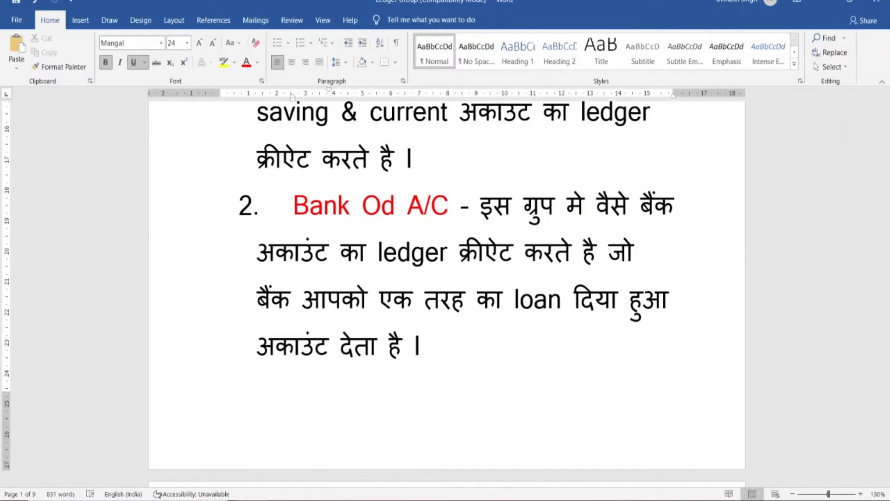
click(512, 500)
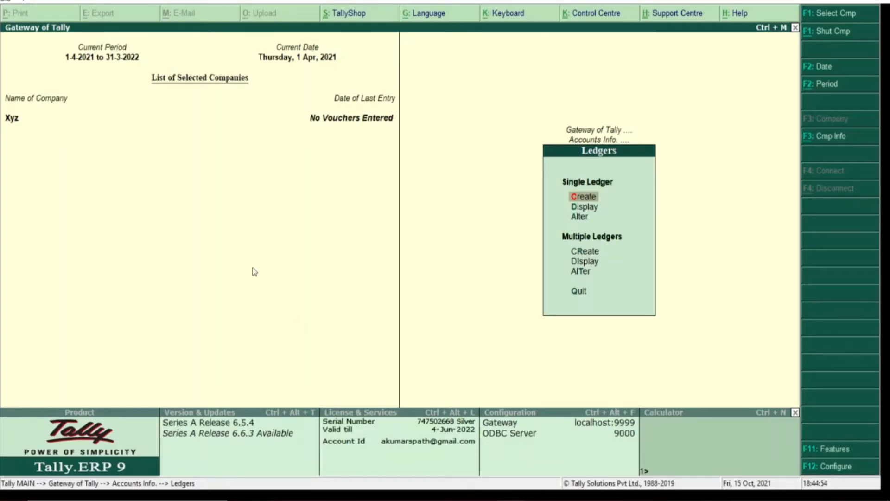
Start a new ledger named 'Bikaner Bank' and place it under Bank OD A/c
key(Return)
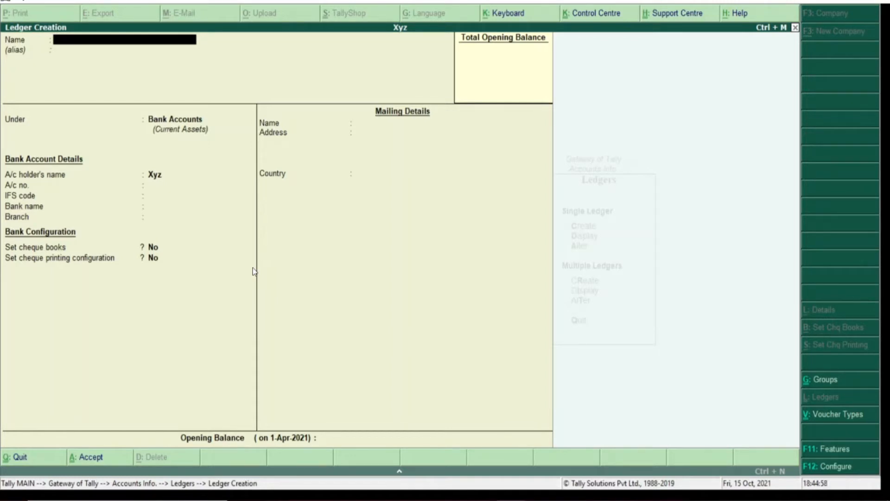
text(Bikaner Bank)
key(Return)
key(Return)
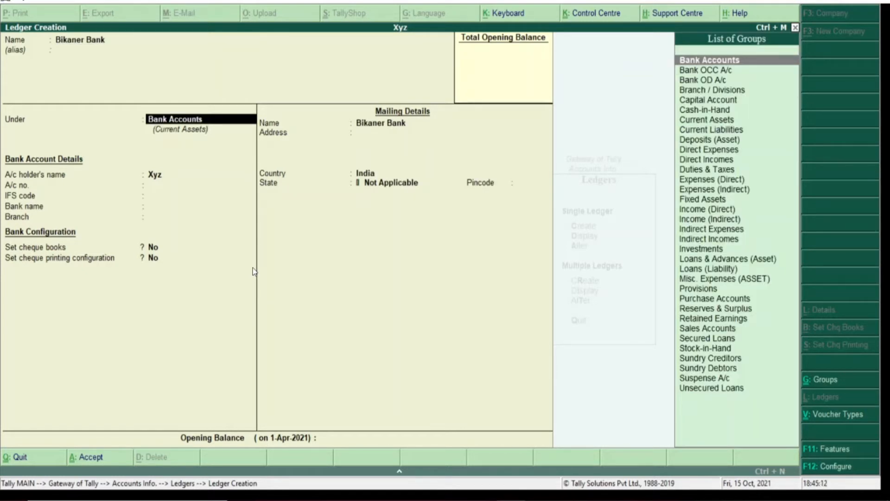
key(Down)
key(Down)
key(Return)
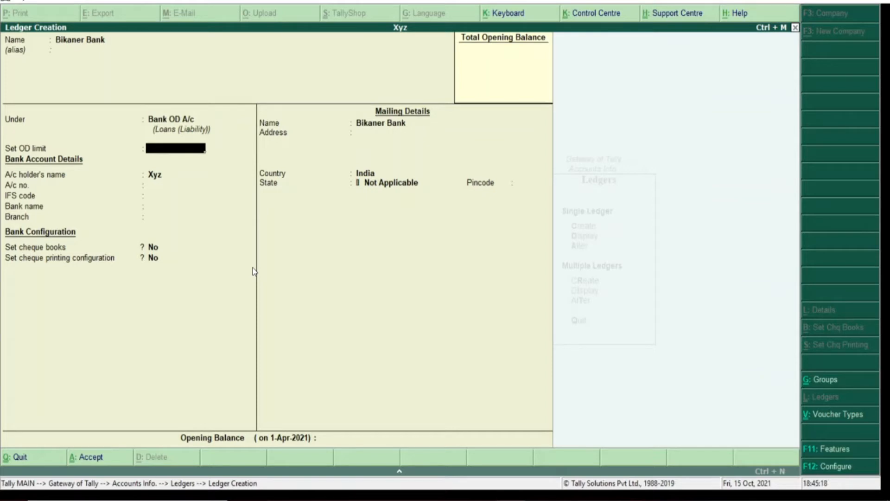
Try Bank Accounts as its group, revert to Bank OD A/c, and skip the remaining fields
key(BackSpace)
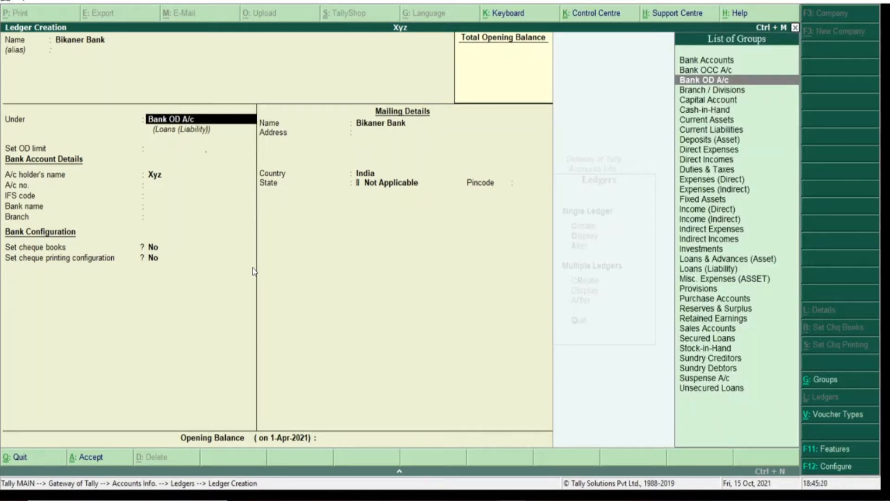
key(Up)
key(Up)
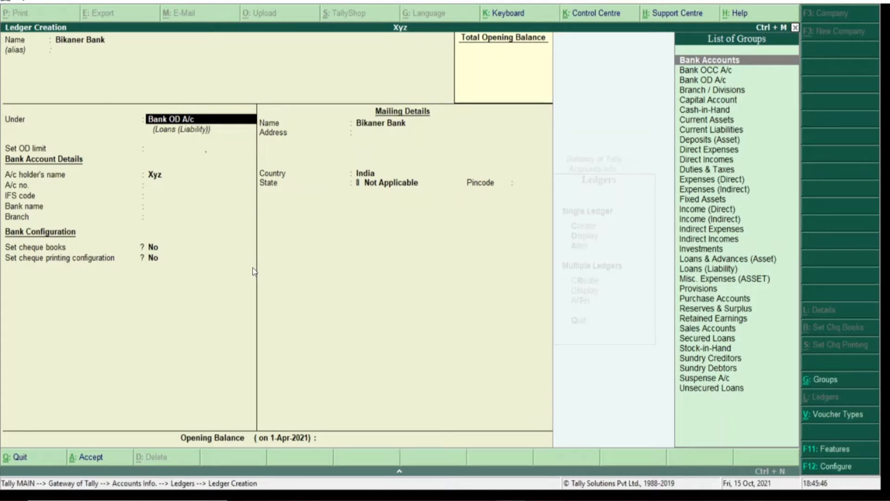
key(Return)
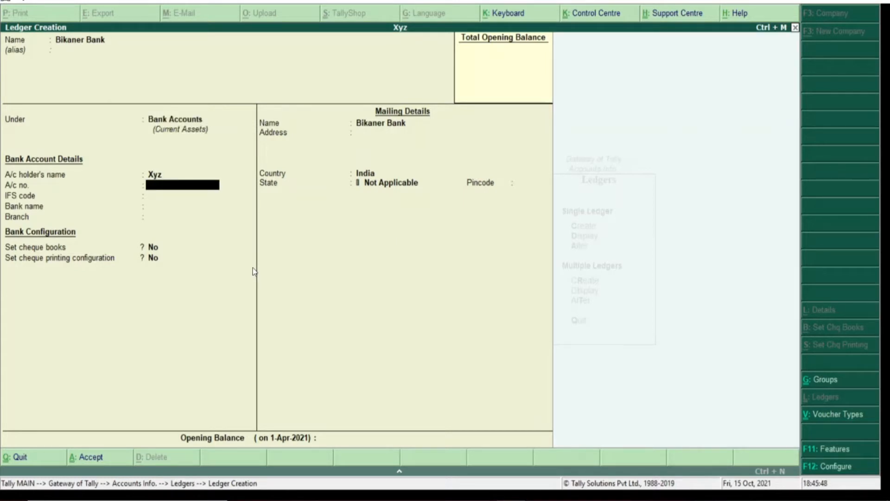
key(BackSpace)
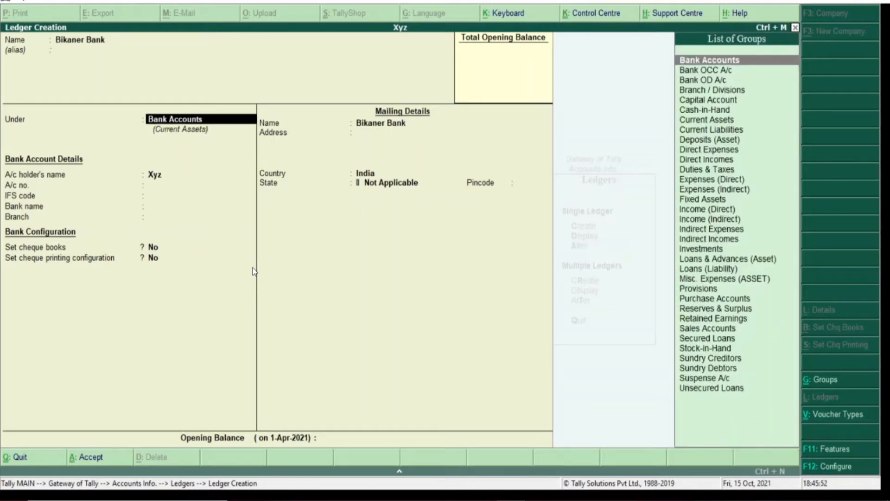
key(Down)
key(Down)
key(Return)
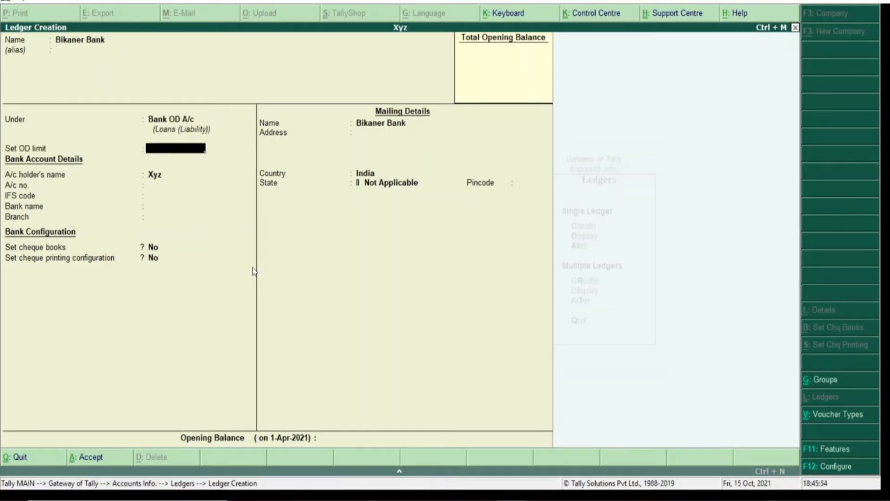
key(Return)
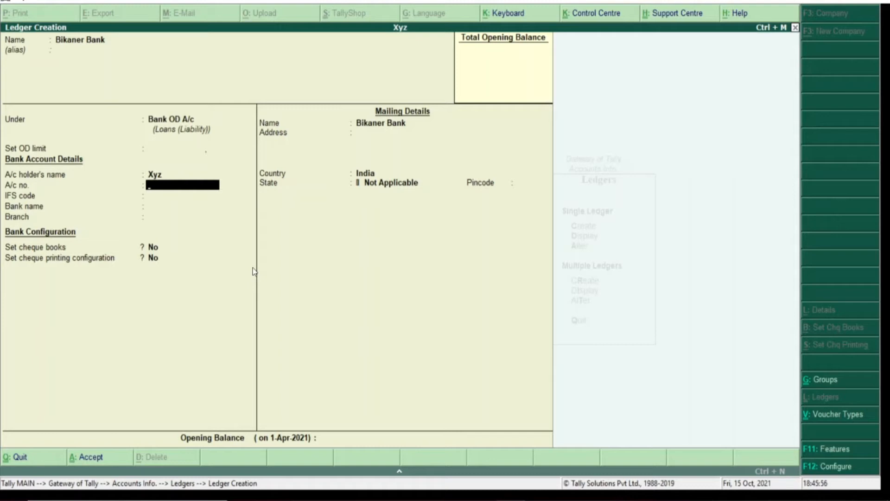
key(Return)
key(Return)
key(Return)
key(Return)
key(Return)
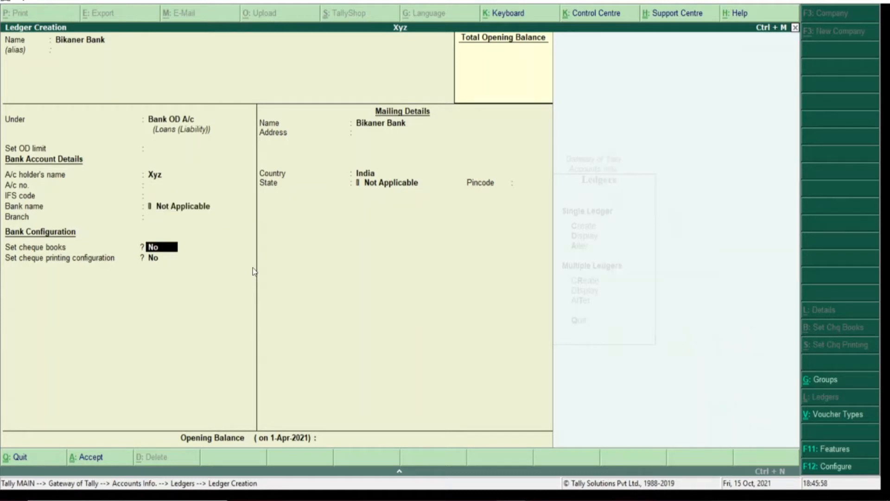
key(Return)
key(Return)
key(Return)
key(Return)
key(Return)
key(Return)
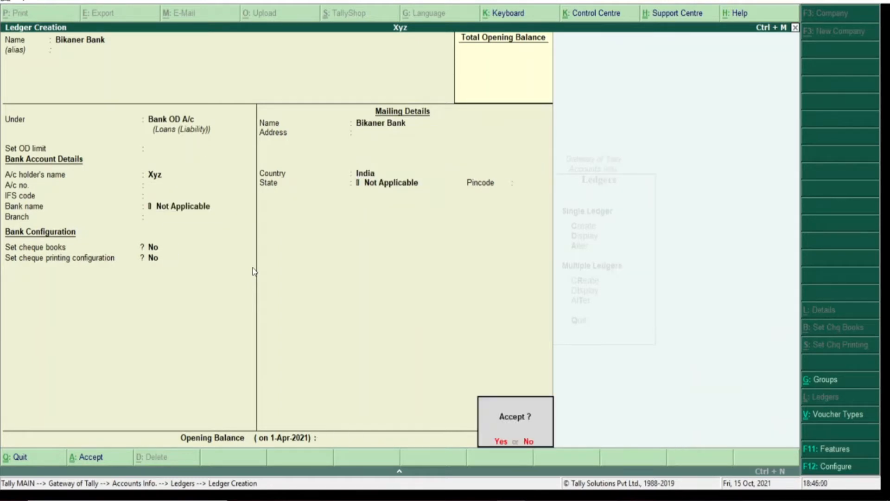
Save Bikaner Bank, quit to Ledgers, scroll Word to the Branch/Divisions and Capital A/C notes, return to Tally
key(Return)
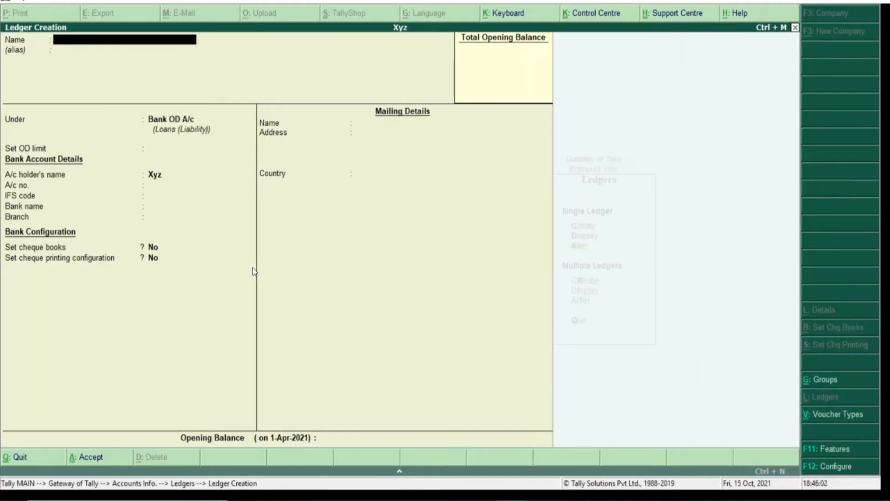
key(Escape)
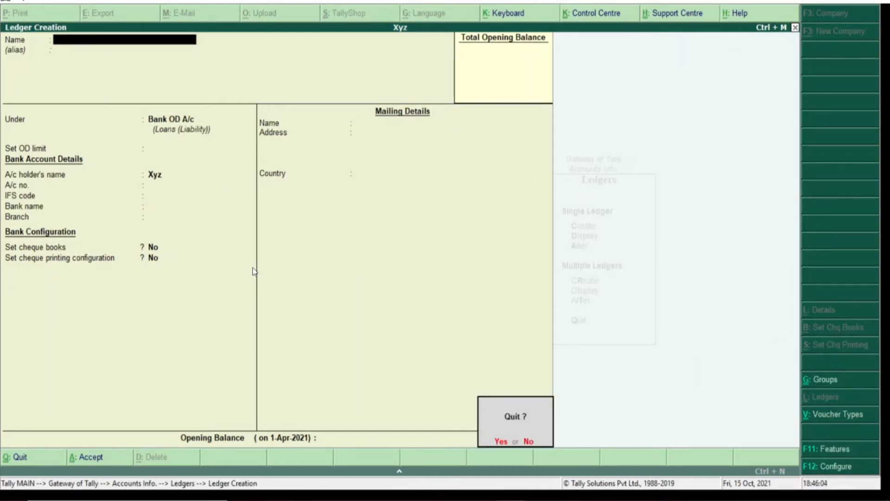
key(Return)
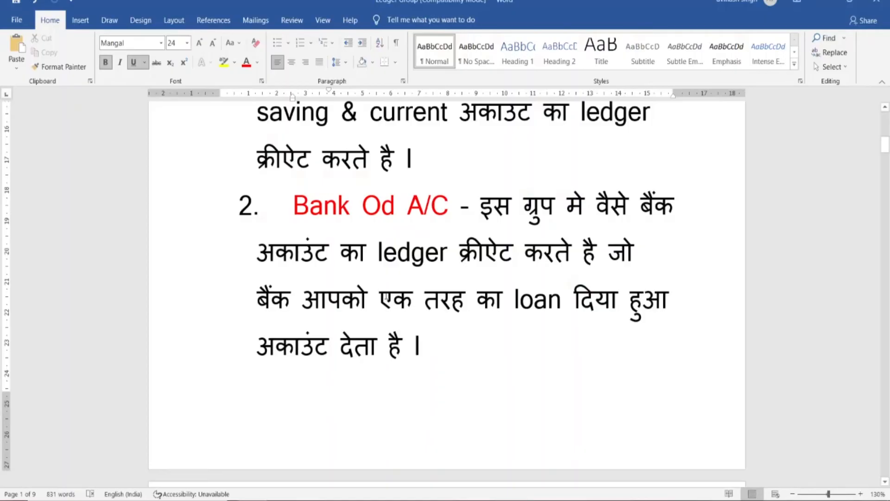
drag(886, 146, 886, 164)
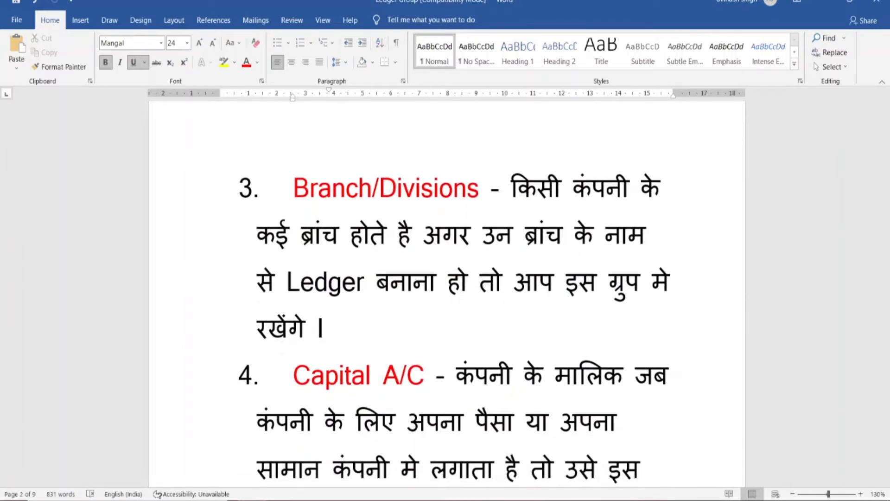
click(500, 464)
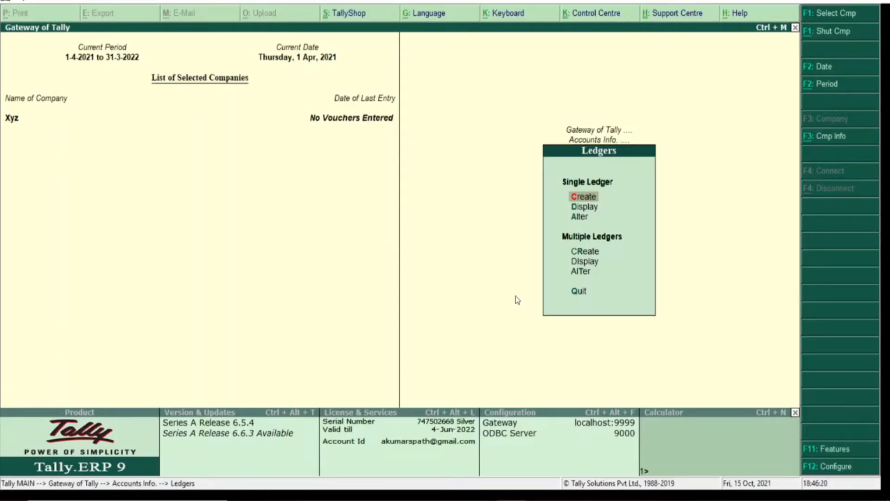
Start a new ledger and name it 'Store D', correcting a mistyped entry
key(Return)
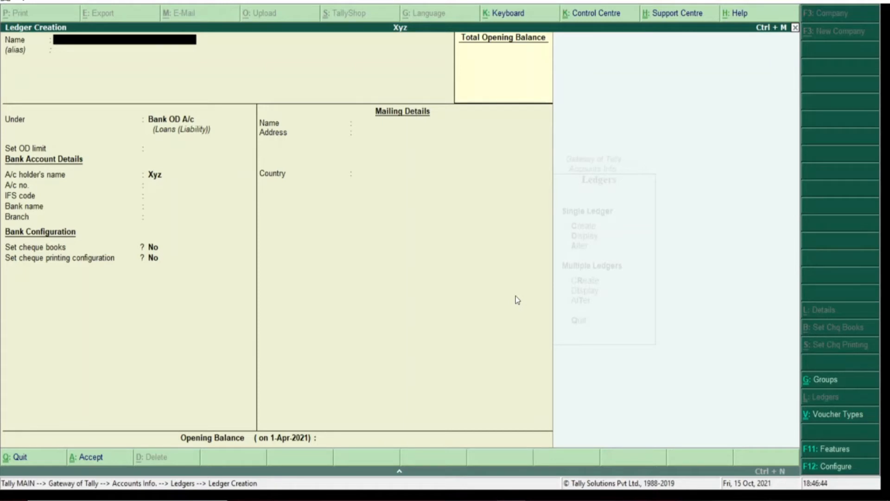
text(Store d)
key(Return)
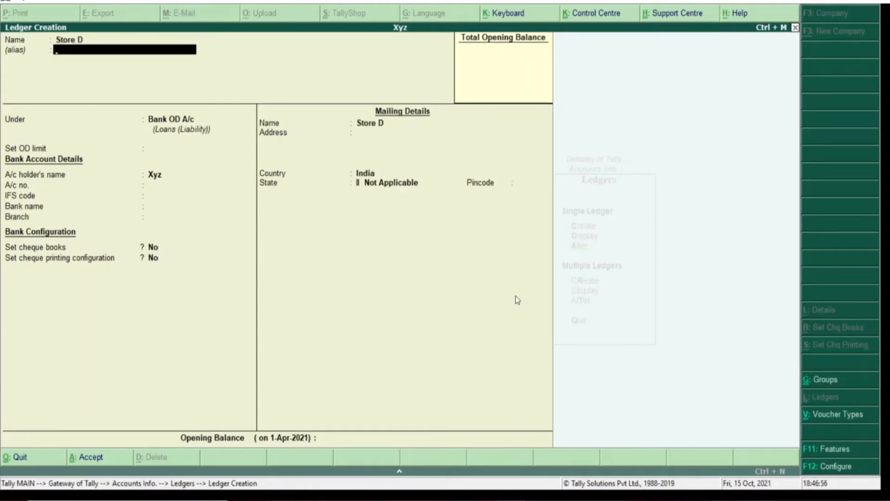
Clear the group entry, filter with 'B', and choose Branch / Divisions as Store D's group
key(Return)
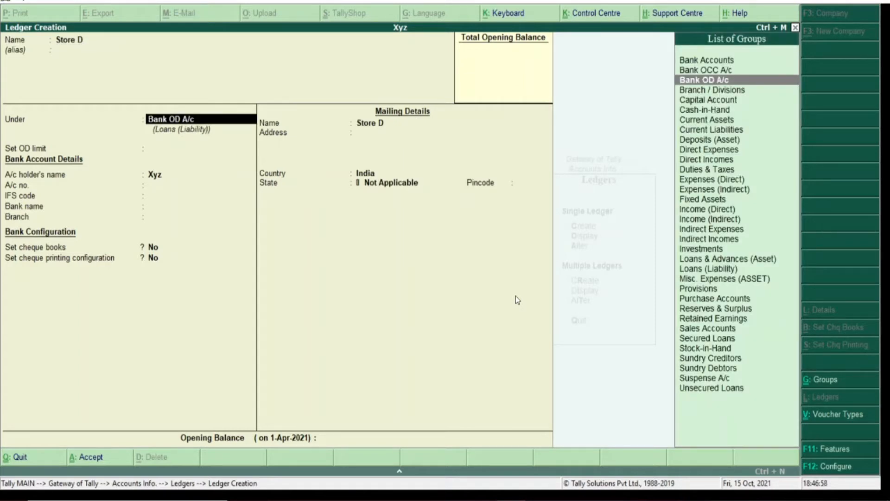
key(Right)
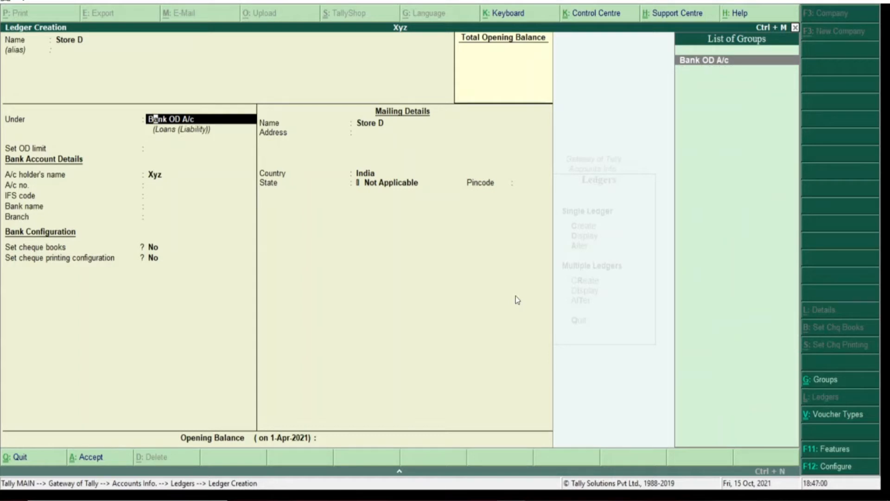
key(End)
key(BackSpace)
key(BackSpace)
key(BackSpace)
key(BackSpace)
key(BackSpace)
key(BackSpace)
key(BackSpace)
key(BackSpace)
key(BackSpace)
key(BackSpace)
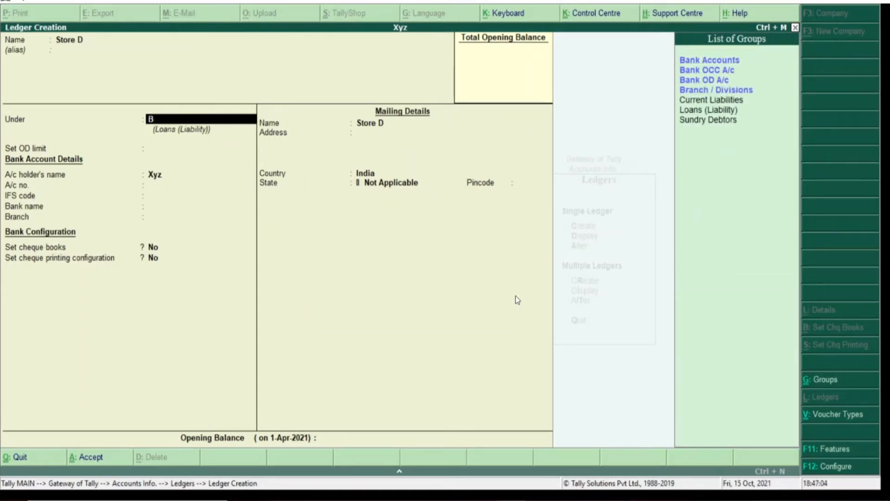
key(BackSpace)
text(B)
key(Down)
key(Down)
key(Down)
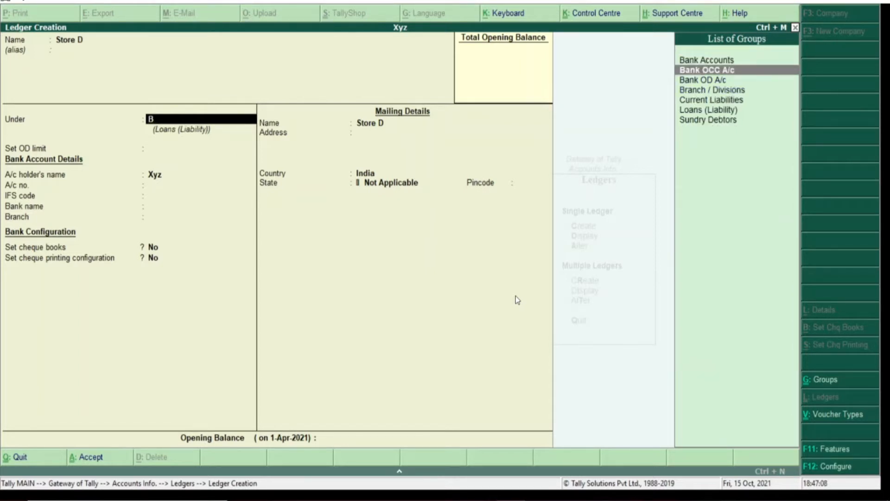
key(Return)
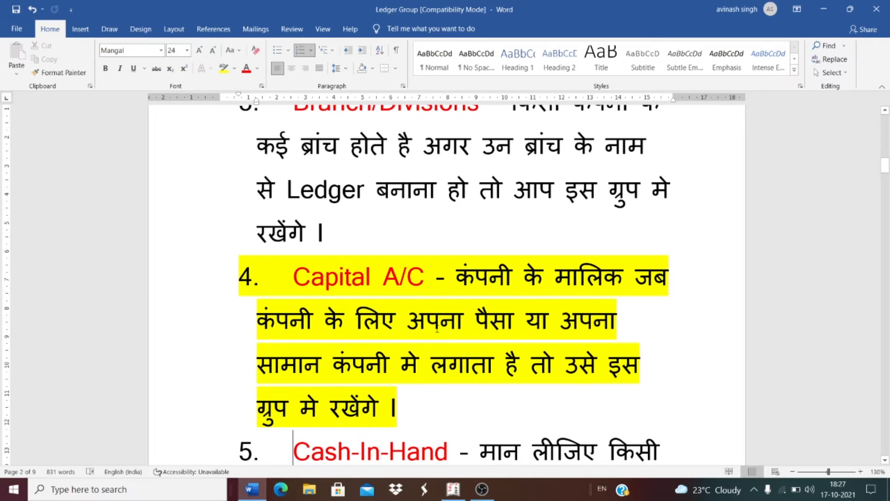
Create a ledger named 'Axvgg' under Capital Account and reach its save prompt
click(453, 490)
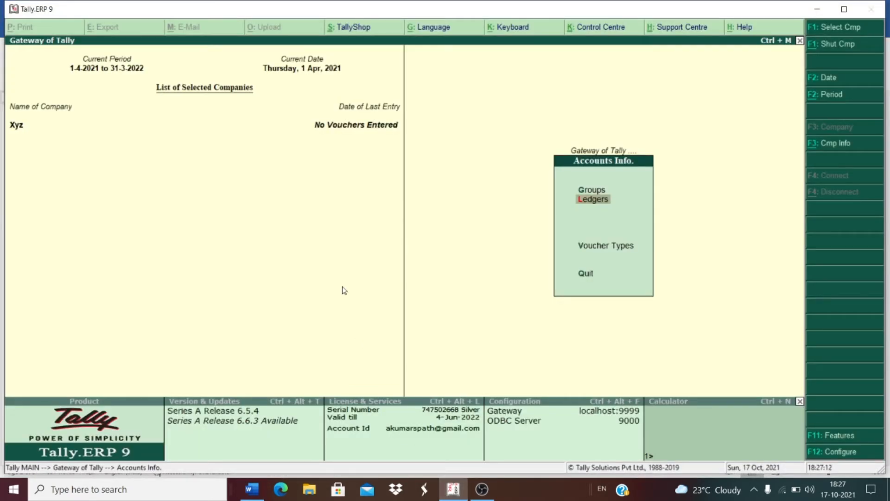
key(Return)
key(Return)
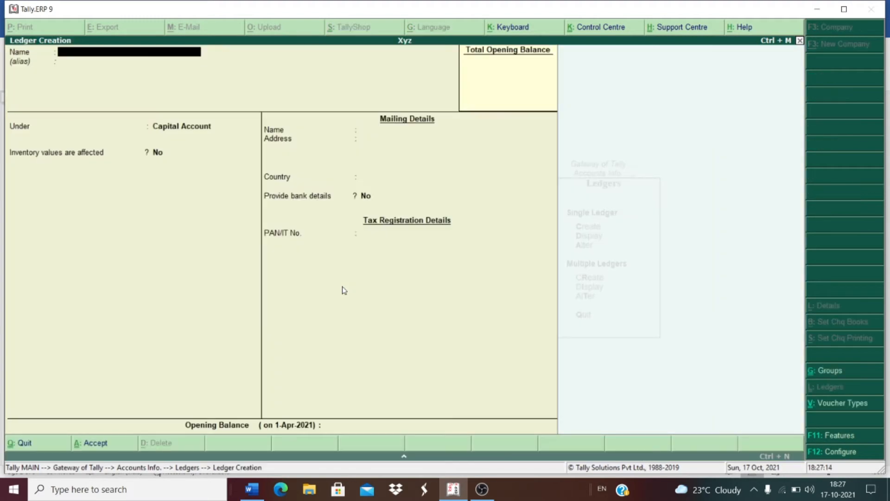
text(Axvgg)
key(Return)
key(BackSpace)
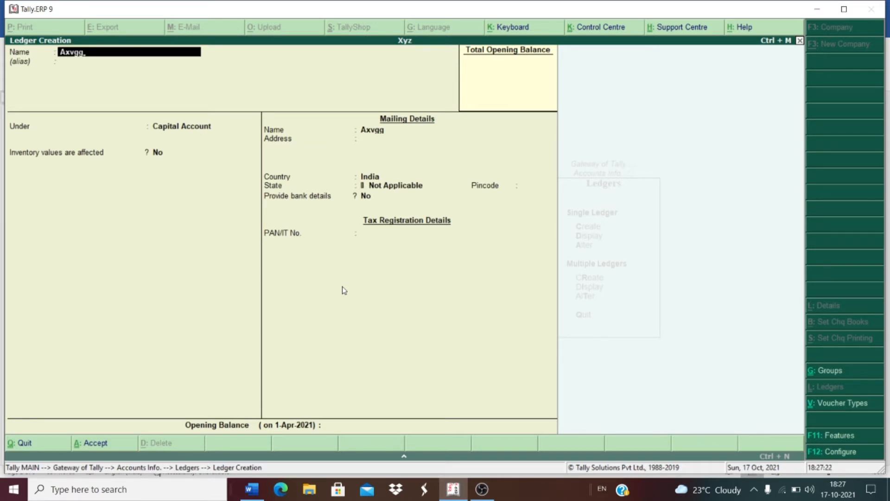
key(Return)
key(Return)
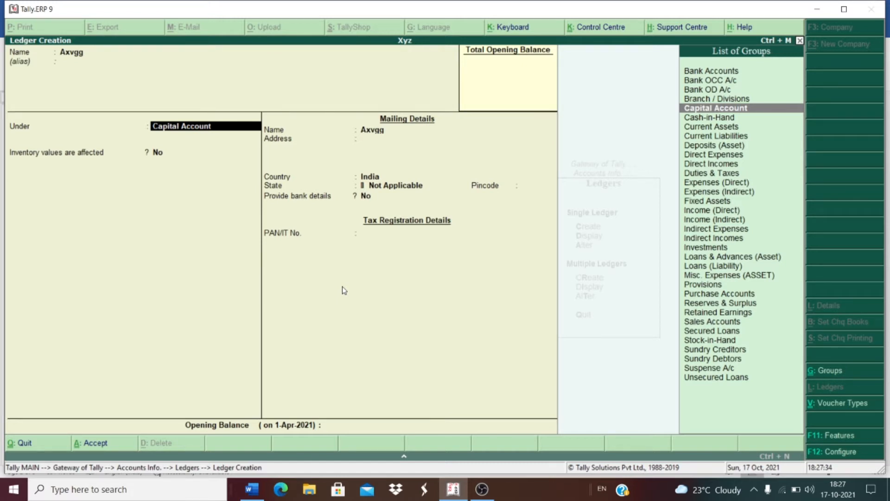
key(Return)
key(Return)
key(Return)
key(Return)
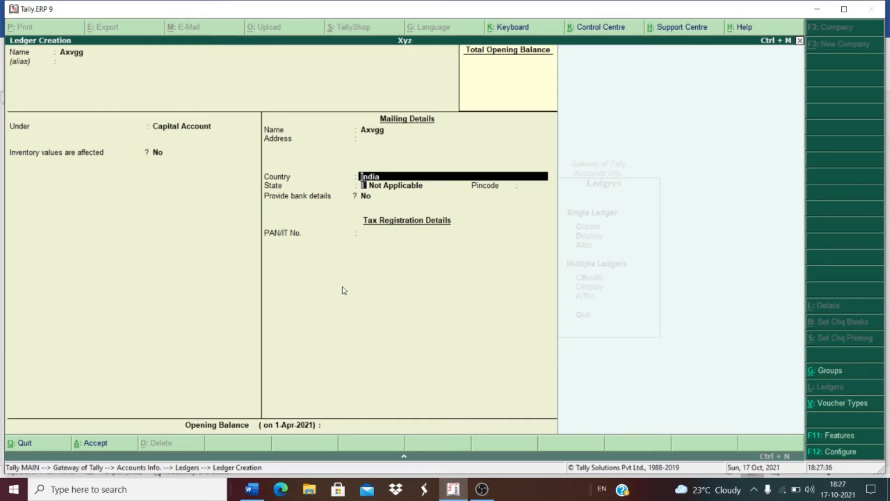
key(Return)
key(Return)
key(Return)
key(Return)
key(Return)
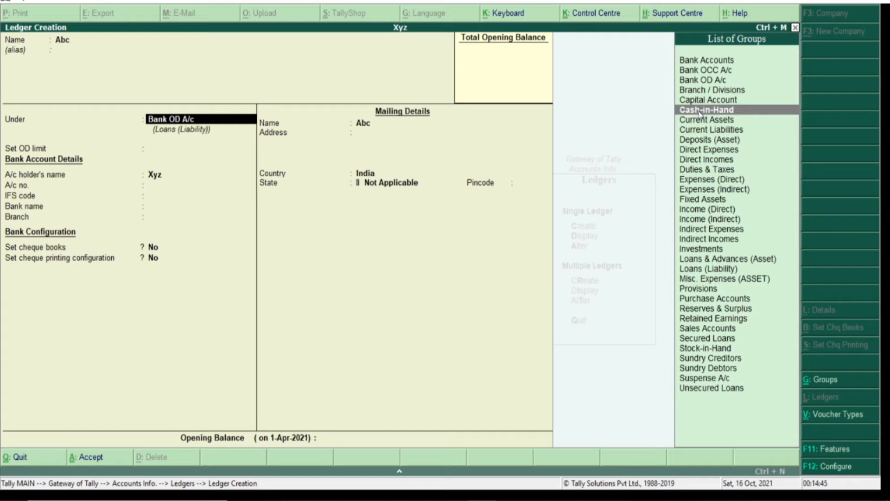
Reopen the Abc ledger's group field, set it to Bank Accounts, then move down to Cash-in-Hand
key(BackSpace)
key(BackSpace)
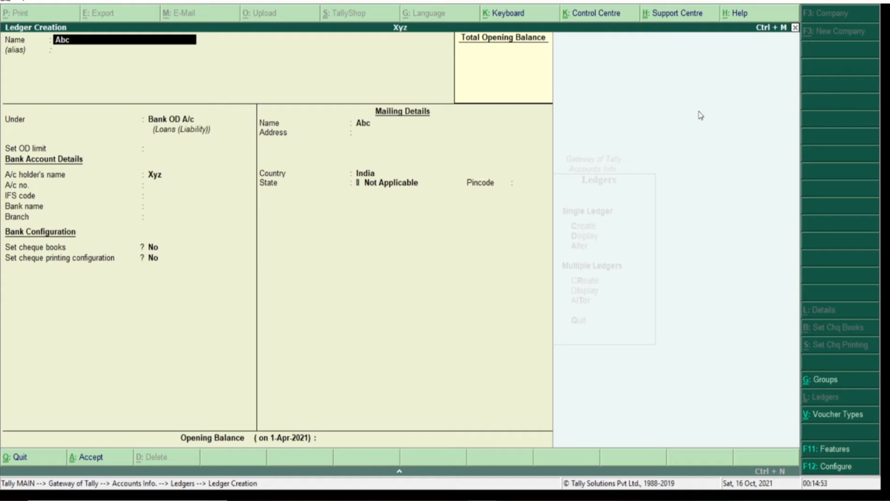
key(Return)
key(Return)
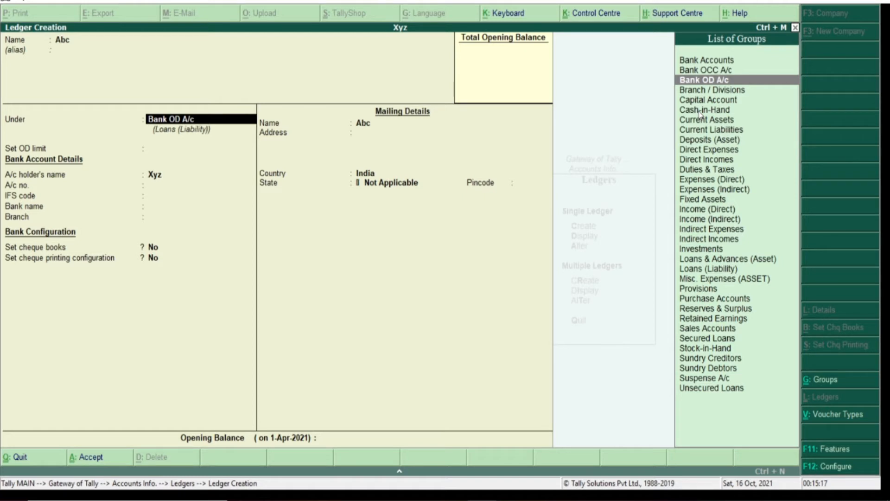
key(BackSpace)
key(BackSpace)
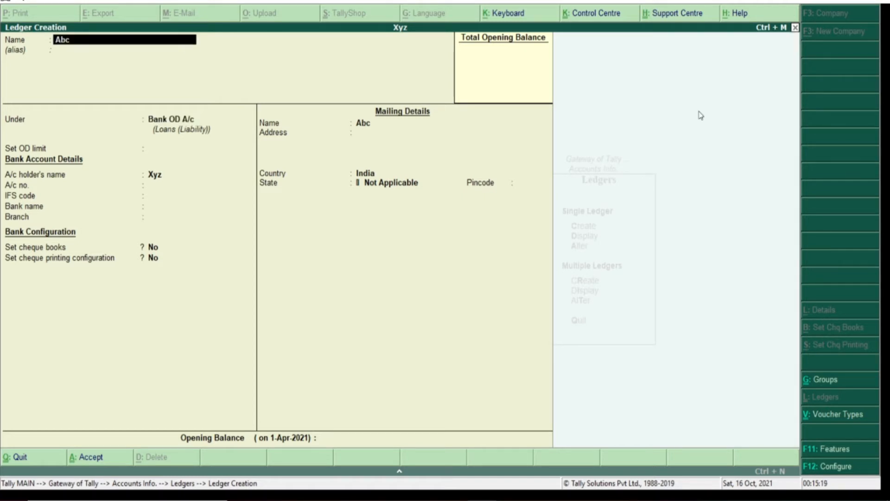
key(Return)
key(Return)
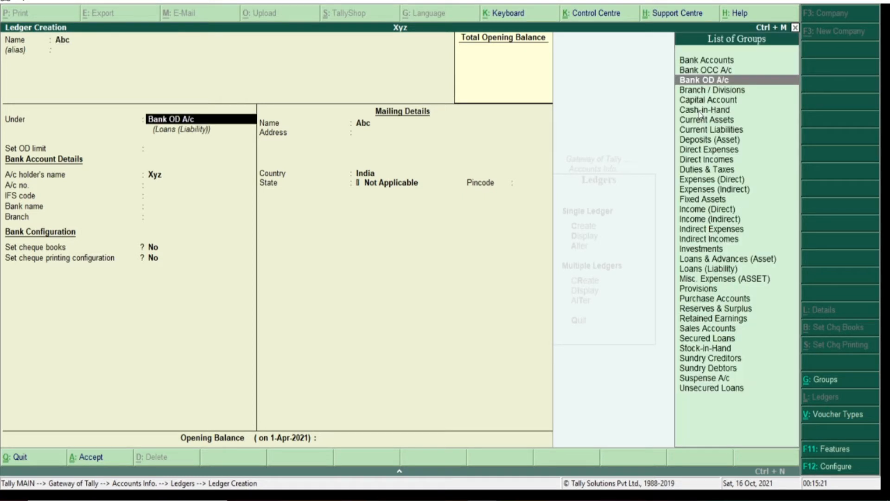
text(g)
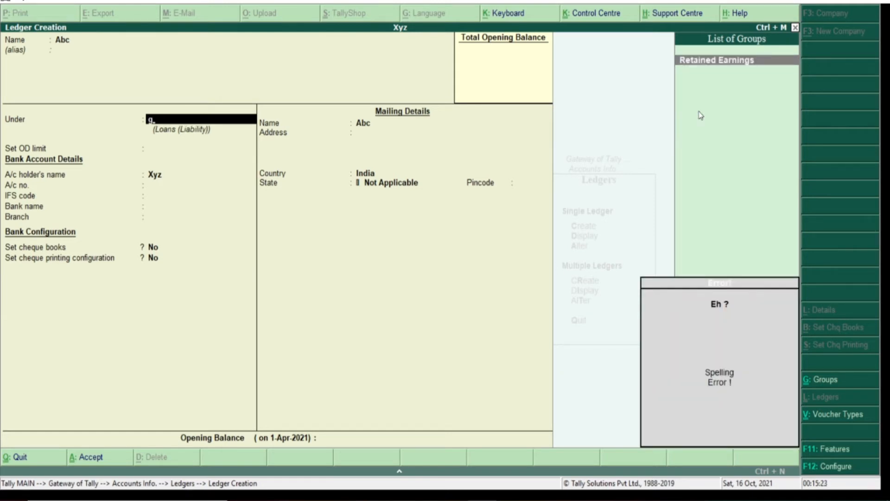
key(BackSpace)
key(BackSpace)
key(BackSpace)
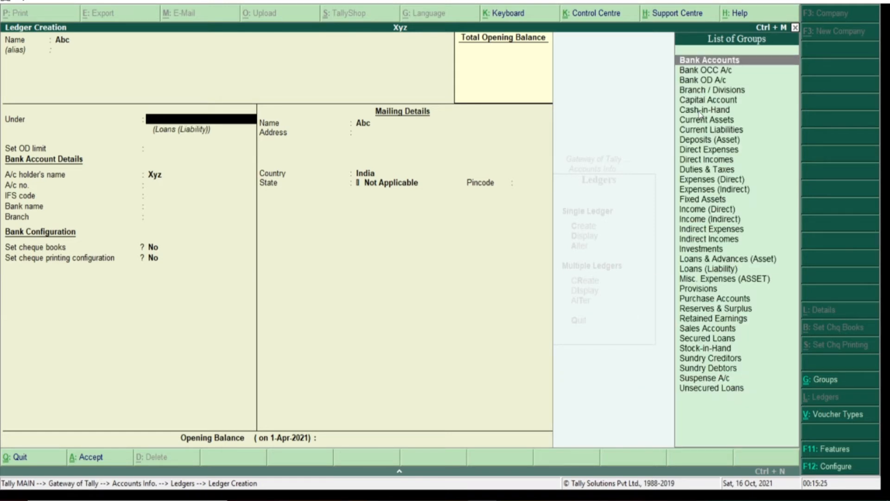
key(Return)
key(Return)
key(Return)
key(Return)
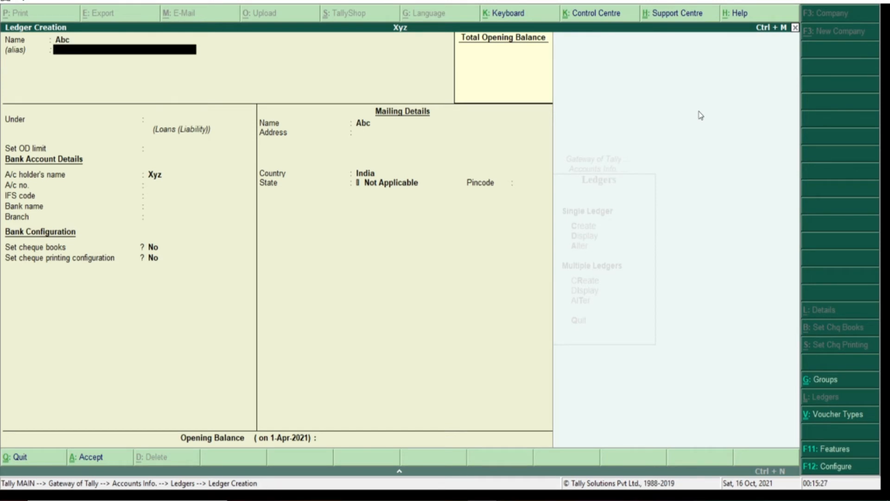
key(BackSpace)
key(BackSpace)
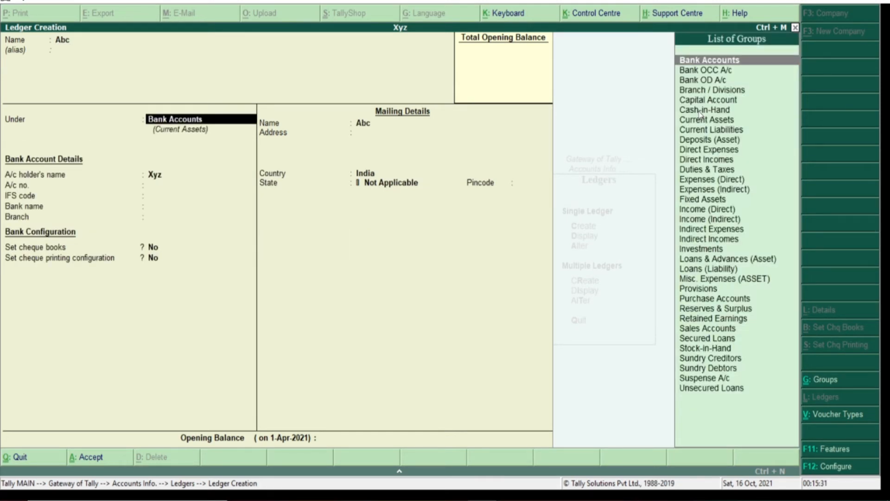
key(Down)
key(Down)
key(Down)
key(Down)
key(Down)
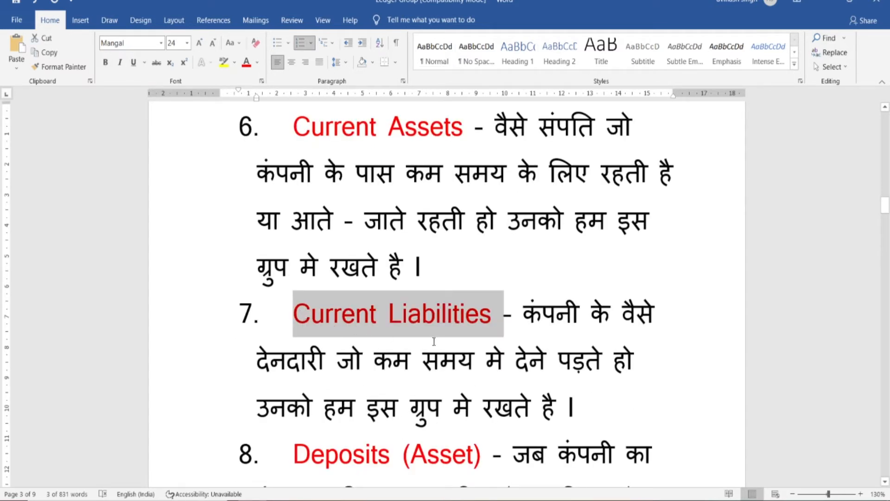
Scroll the Word notes down to items 8 and 9, Deposits (Asset) and Direct Expenses
click(483, 337)
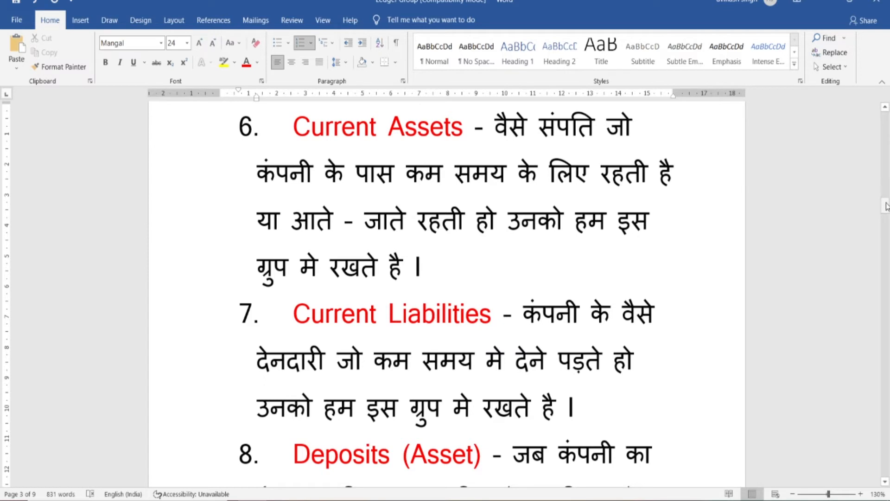
drag(886, 204, 887, 215)
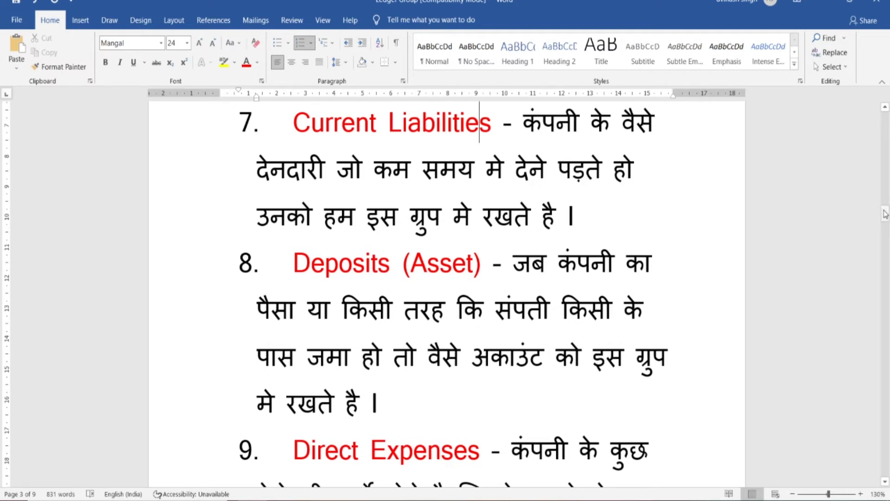
drag(887, 218, 887, 225)
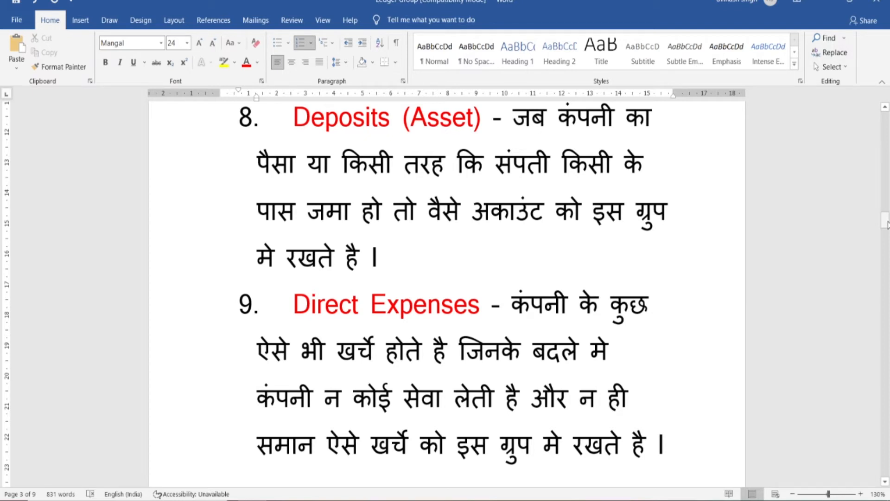
Scroll to page 4 so Direct Incomes and Indirect Expenses show, up to item 12
drag(887, 225, 886, 247)
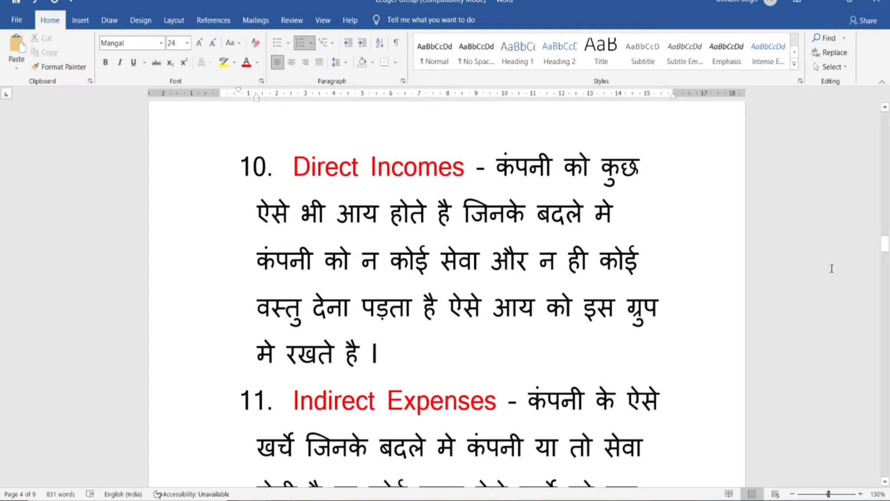
click(885, 482)
click(885, 482)
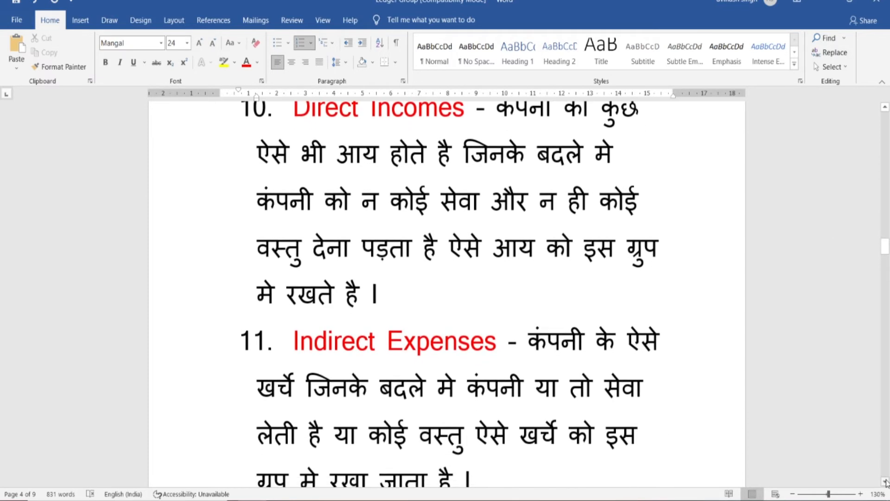
click(886, 482)
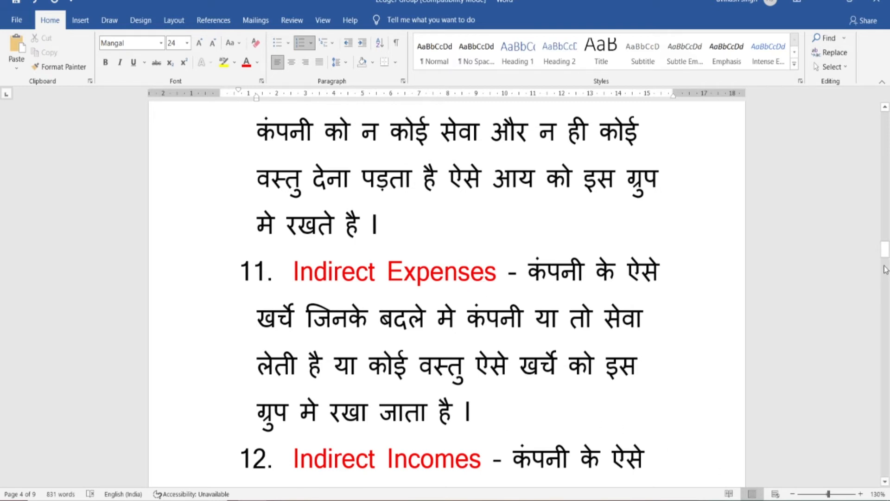
Scroll down through the notes until item 15, Investments, and the page end are visible
drag(886, 252, 887, 261)
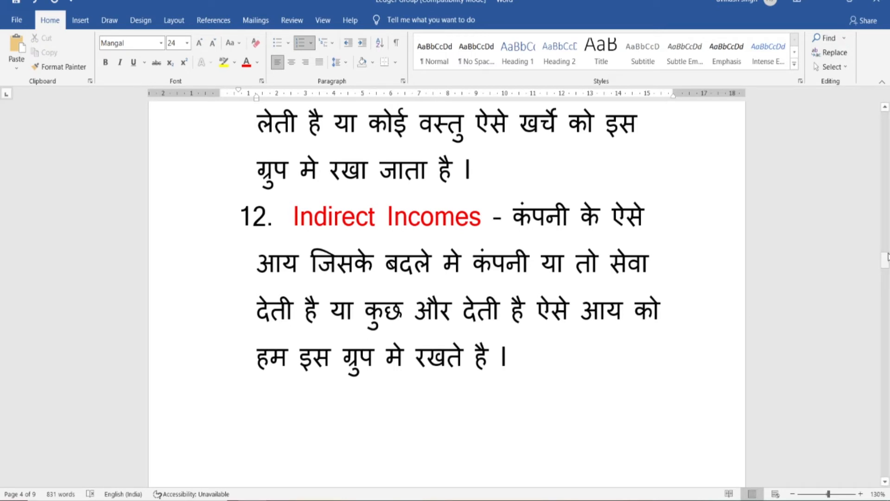
drag(886, 261, 886, 283)
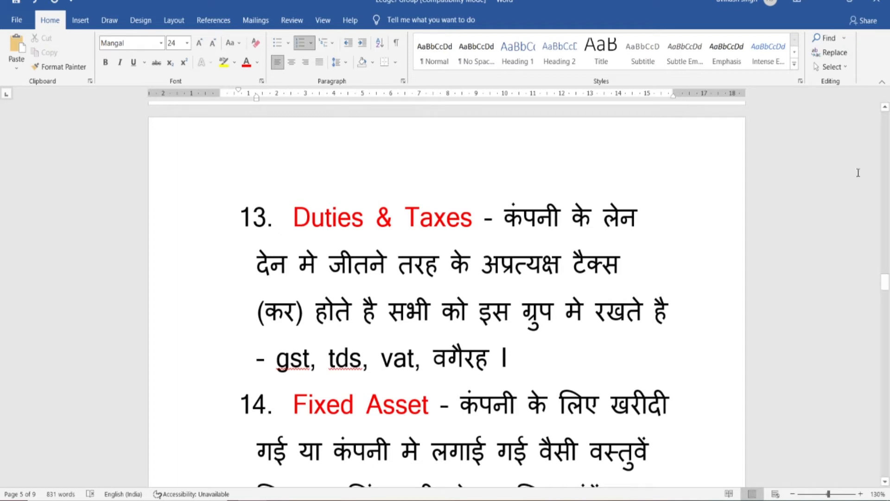
drag(887, 285, 887, 295)
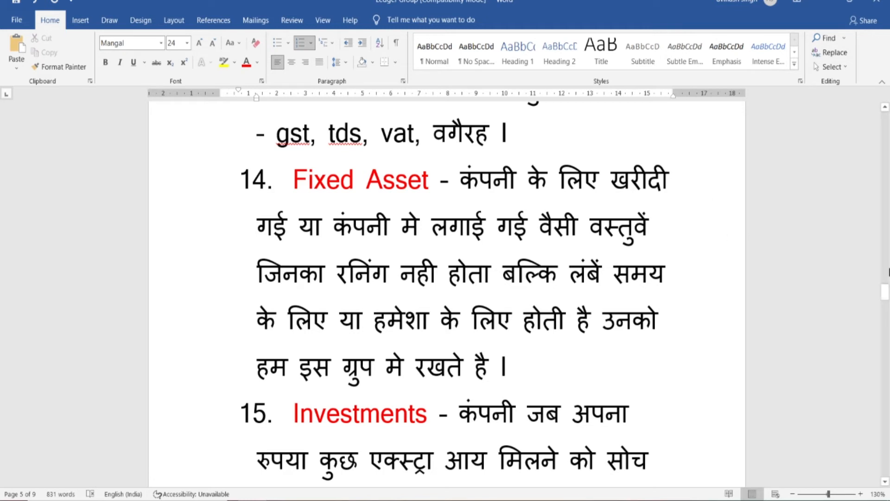
drag(886, 296, 886, 304)
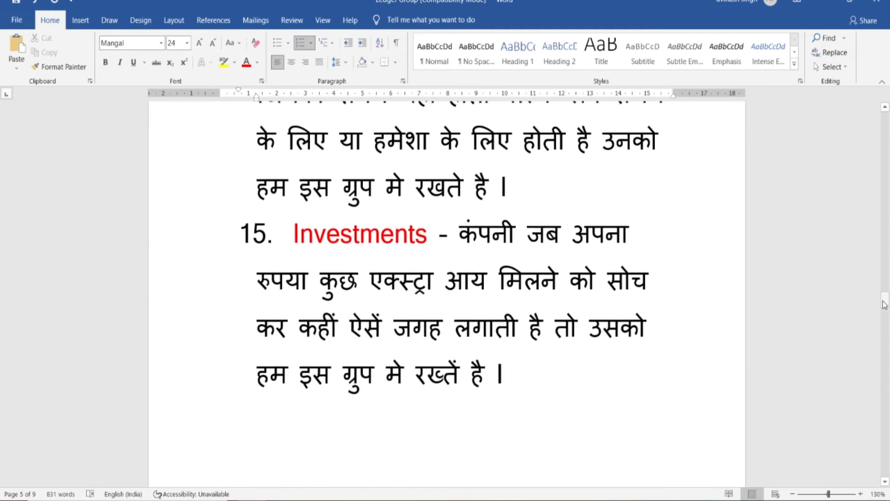